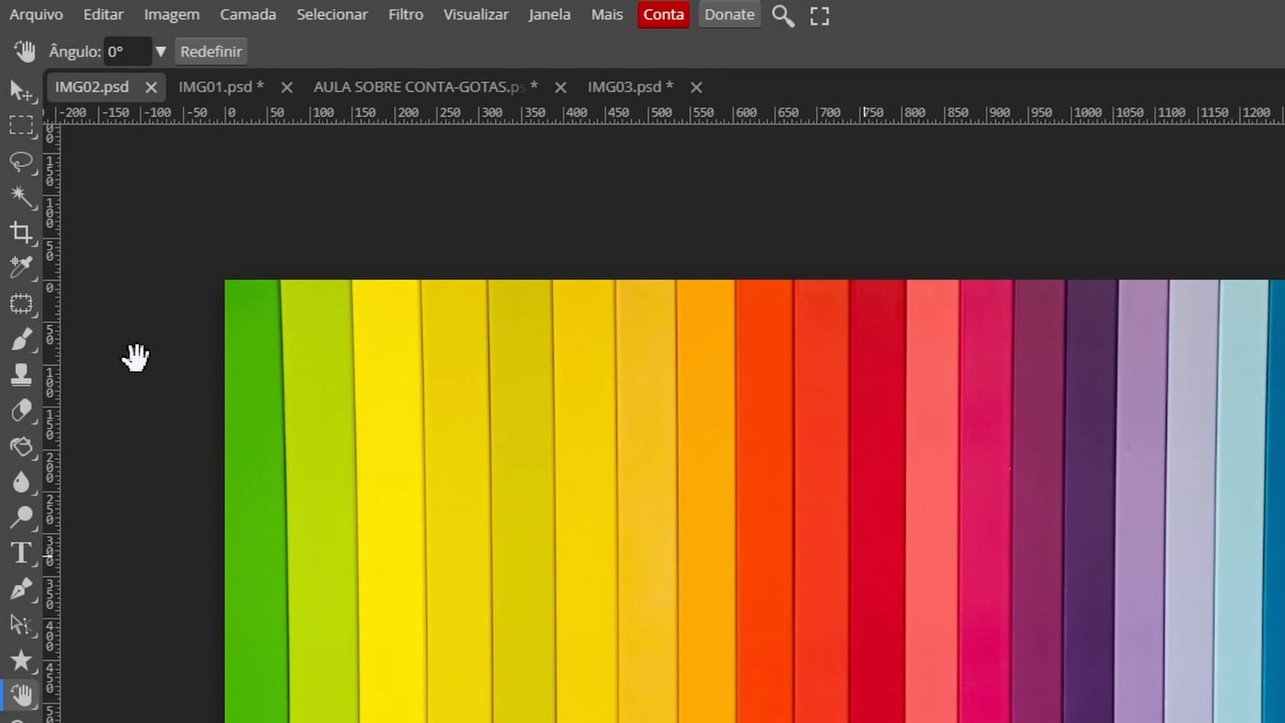
# Activate the Conta-Gotas tool and turn off its Anel de Amostragem option.
pyautogui.click(30, 277)
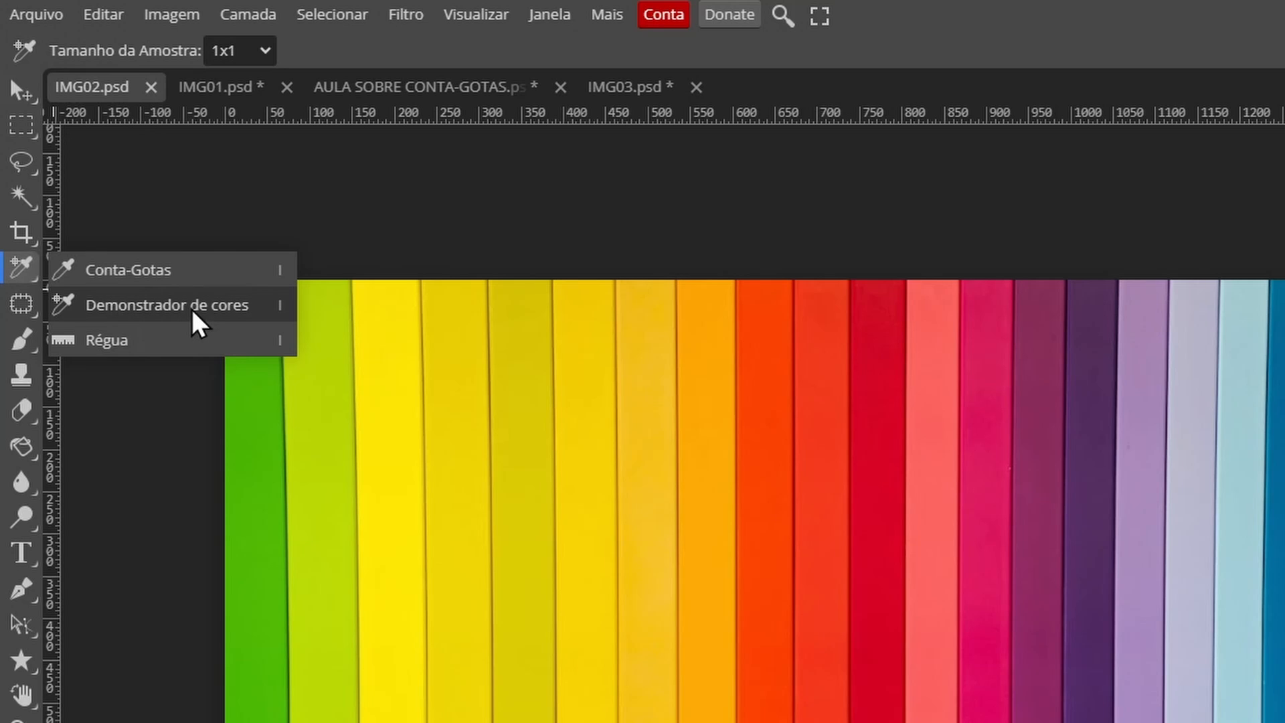
pyautogui.click(115, 271)
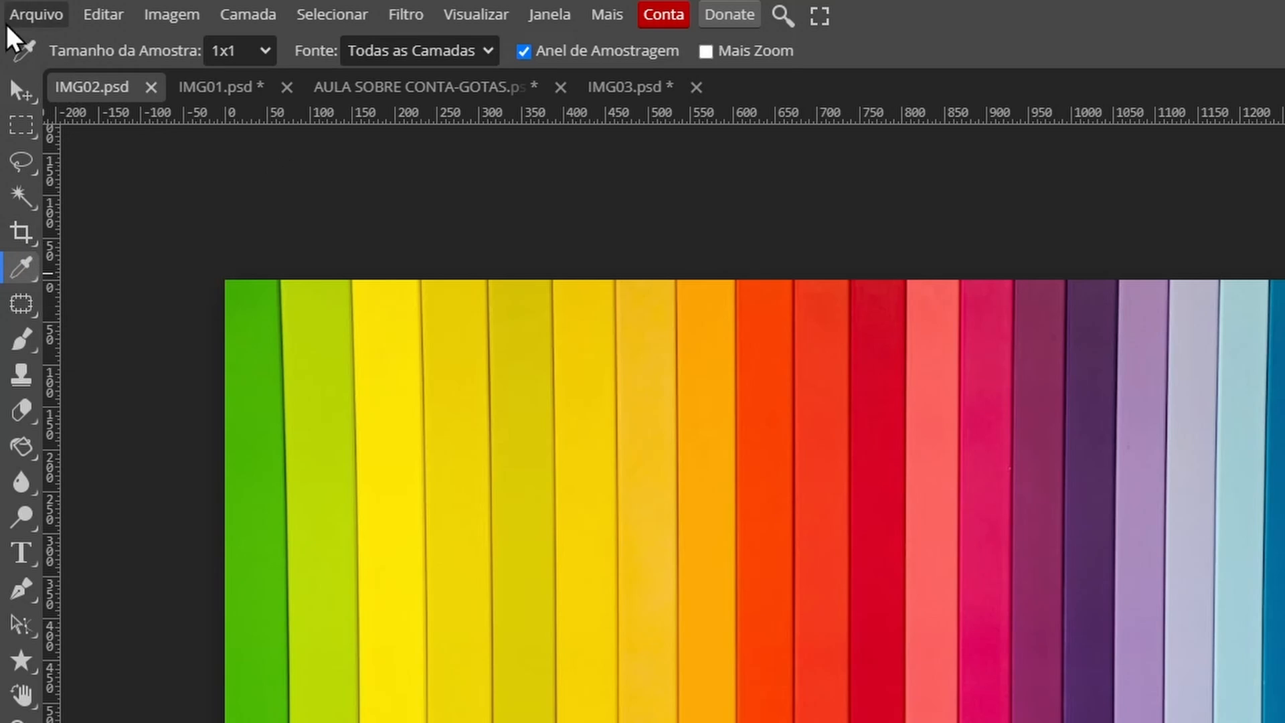
pyautogui.click(61, 50)
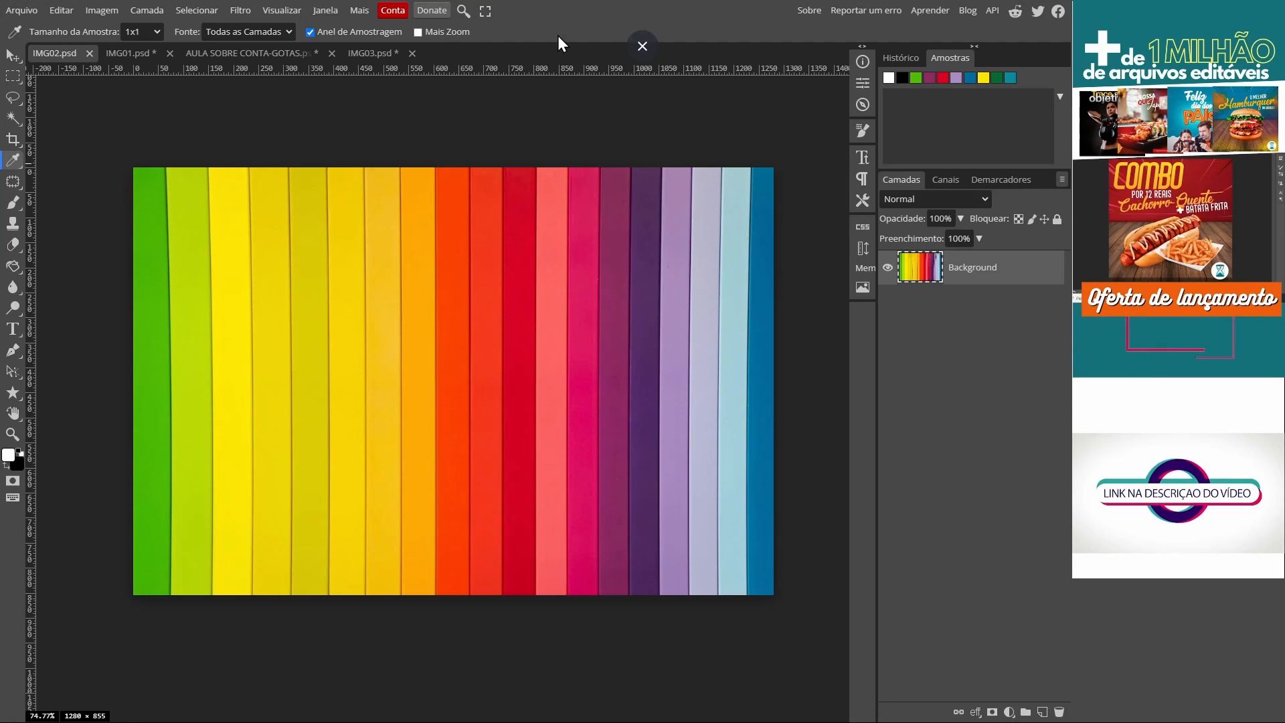
pyautogui.click(310, 31)
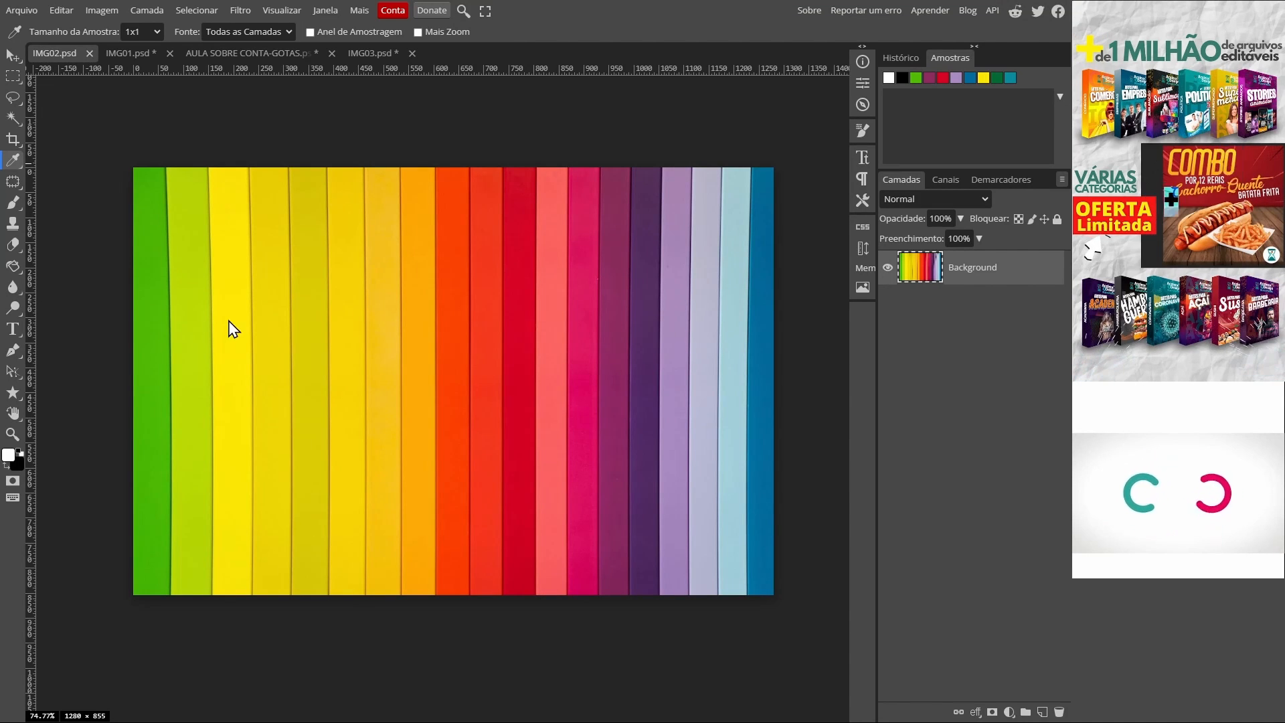
# Sample the yellow and then the orange-red stripe as foreground colour, and the lavender stripe as background colour.
pyautogui.click(222, 336)
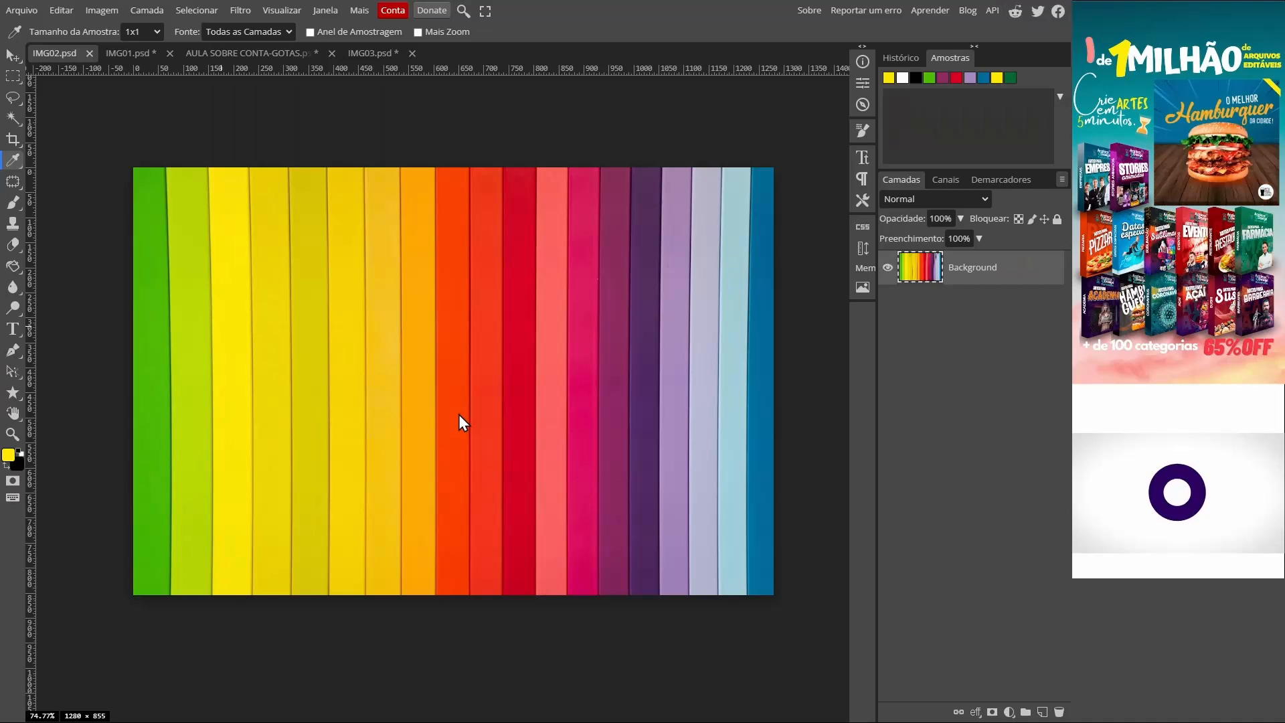
pyautogui.click(781, 250)
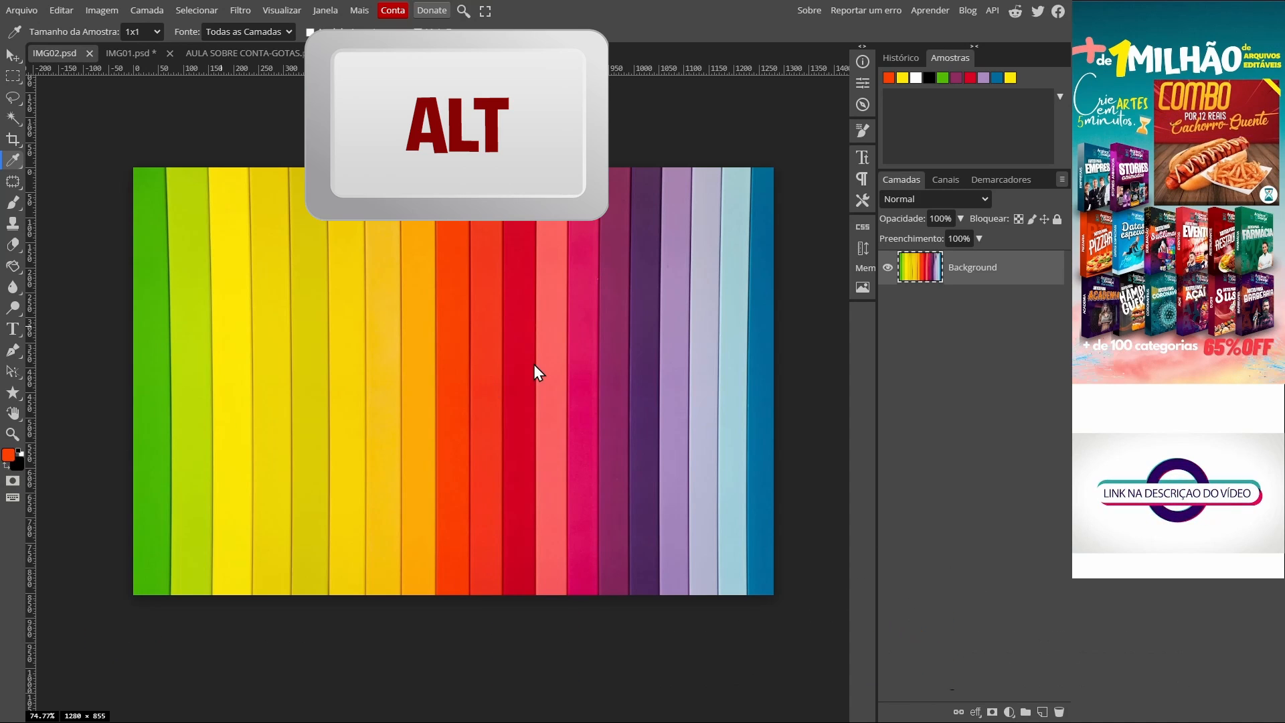
pyautogui.keyDown('alt'); pyautogui.click(637, 353); pyautogui.keyUp('alt')
pyautogui.keyDown('alt'); pyautogui.click(667, 351); pyautogui.keyUp('alt')
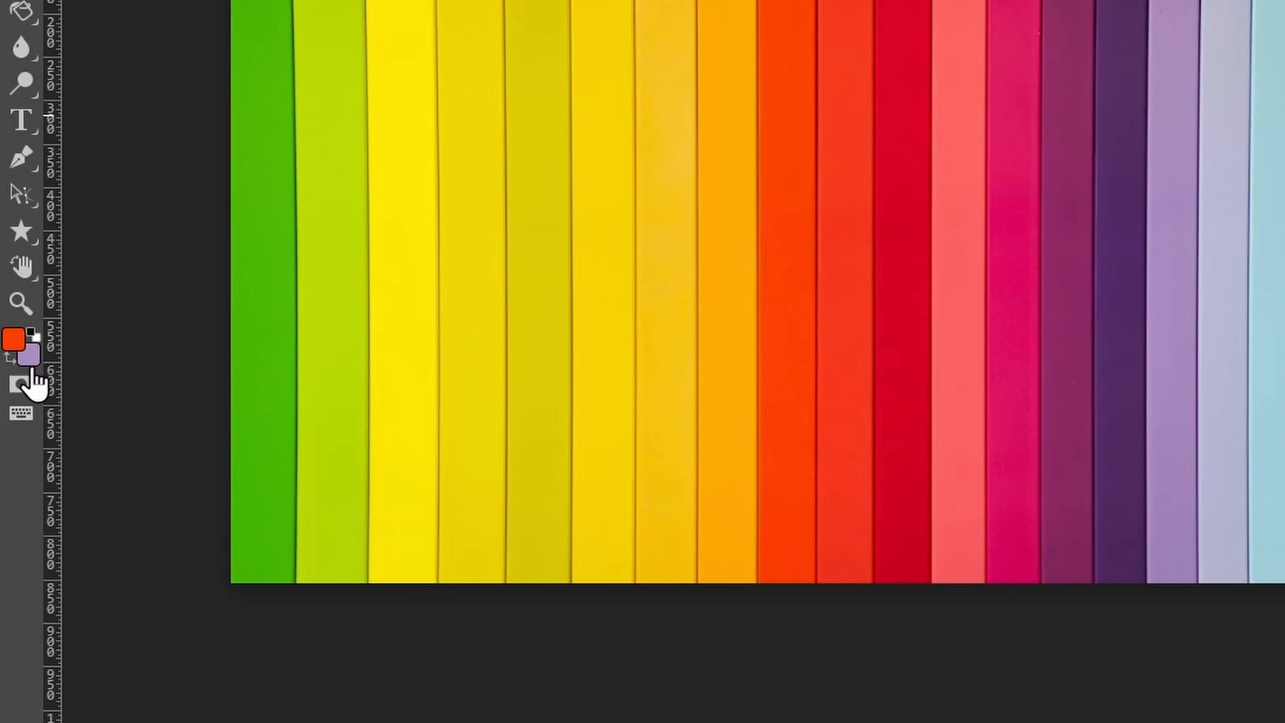
# Swap the foreground and background colours back and forth, and reset them to the default black and white.
pyautogui.click(10, 361)
pyautogui.click(9, 360)
pyautogui.click(9, 360)
pyautogui.click(9, 361)
pyautogui.click(32, 335)
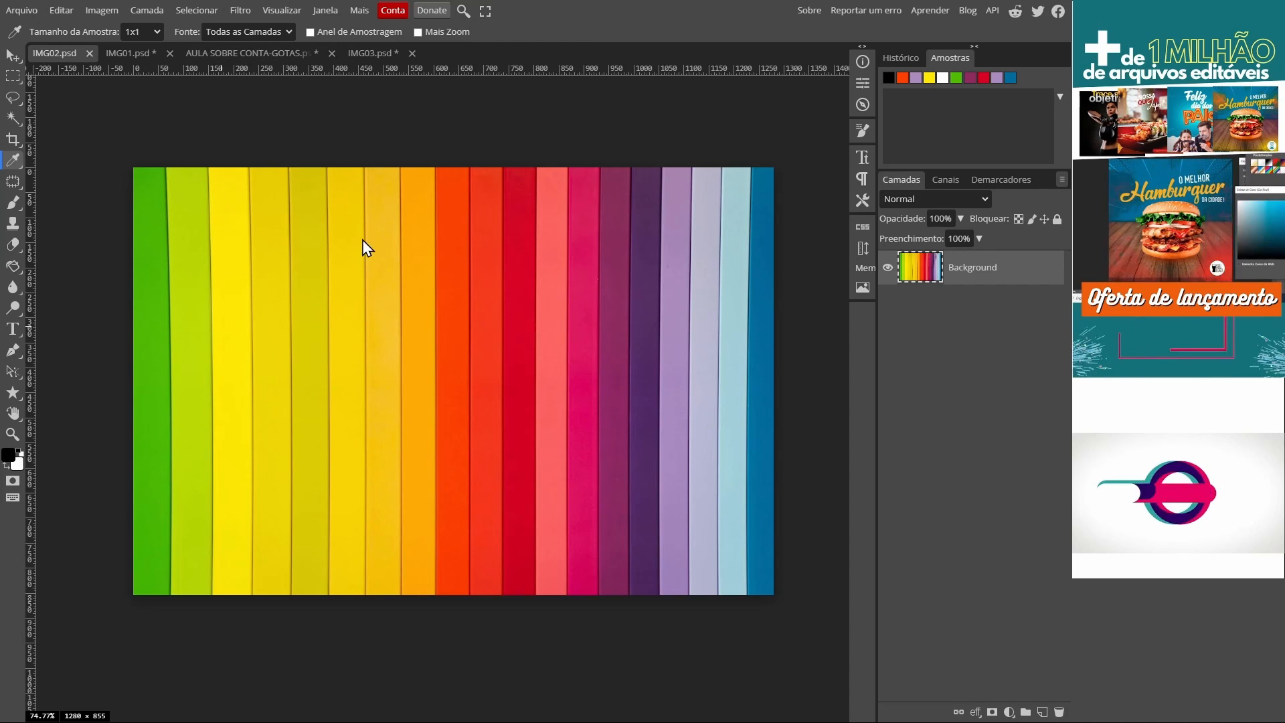
# Sample the orange-red, darker yellow and orange stripes one after another as the foreground colour.
pyautogui.click(447, 306)
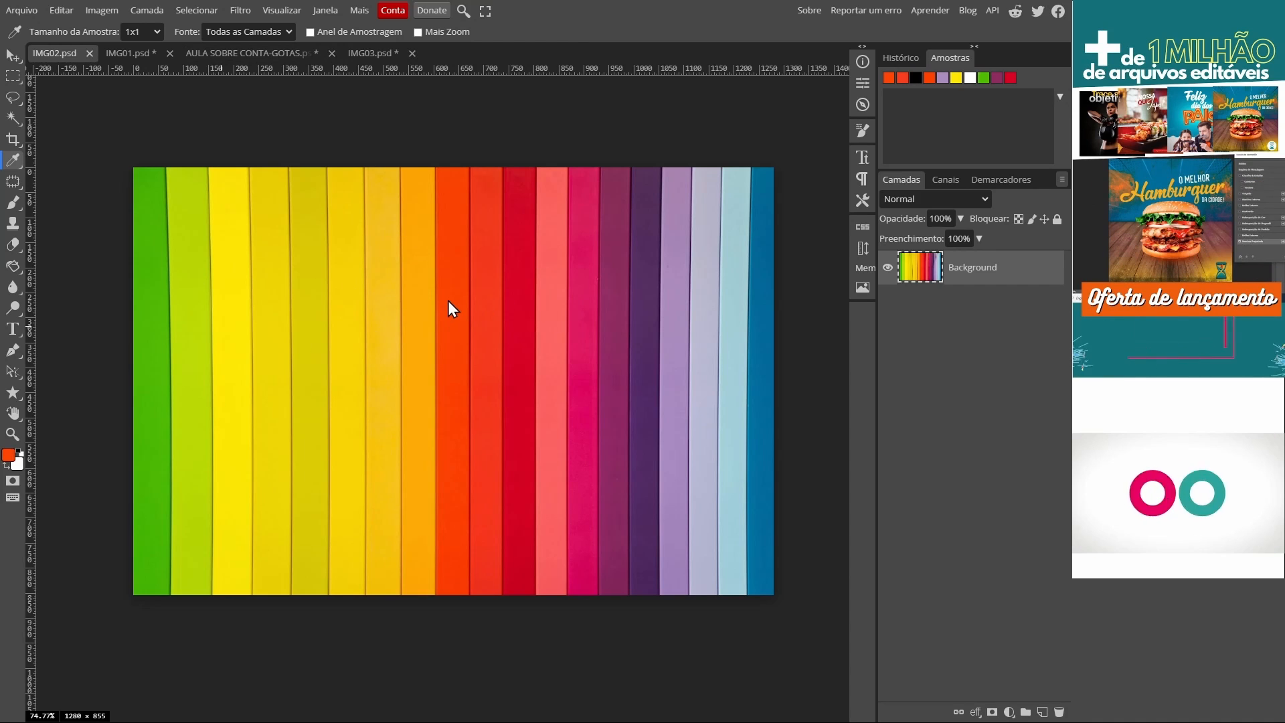
pyautogui.click(344, 374)
pyautogui.click(324, 352)
pyautogui.click(407, 348)
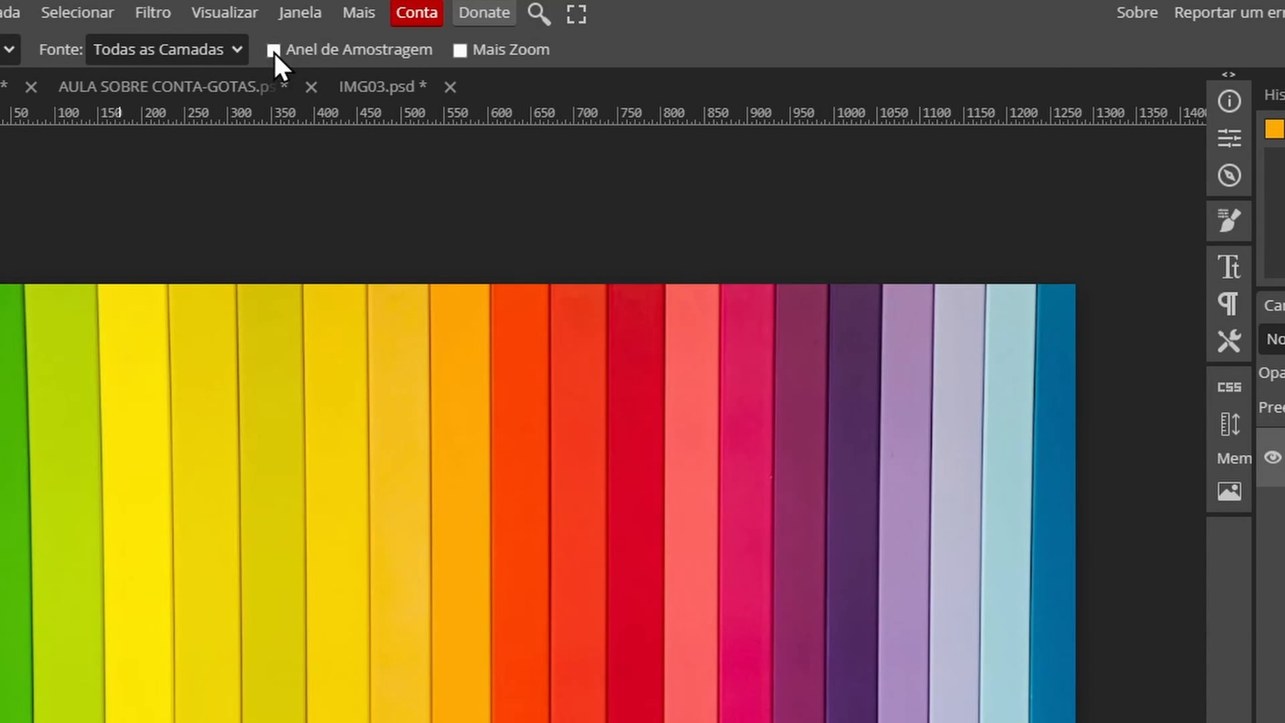
# Turn on Anel de Amostragem and sample the orange-red stripe and the pink stripe as foreground colours.
pyautogui.click(274, 51)
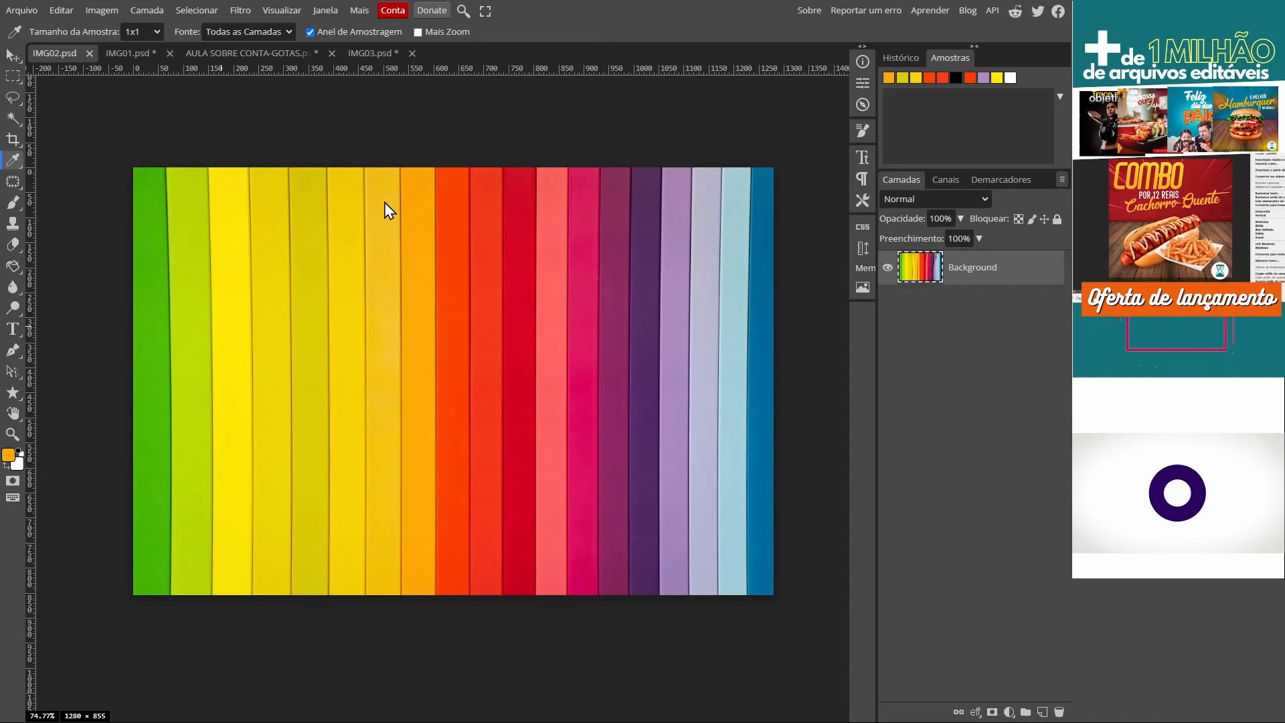
pyautogui.click(451, 325)
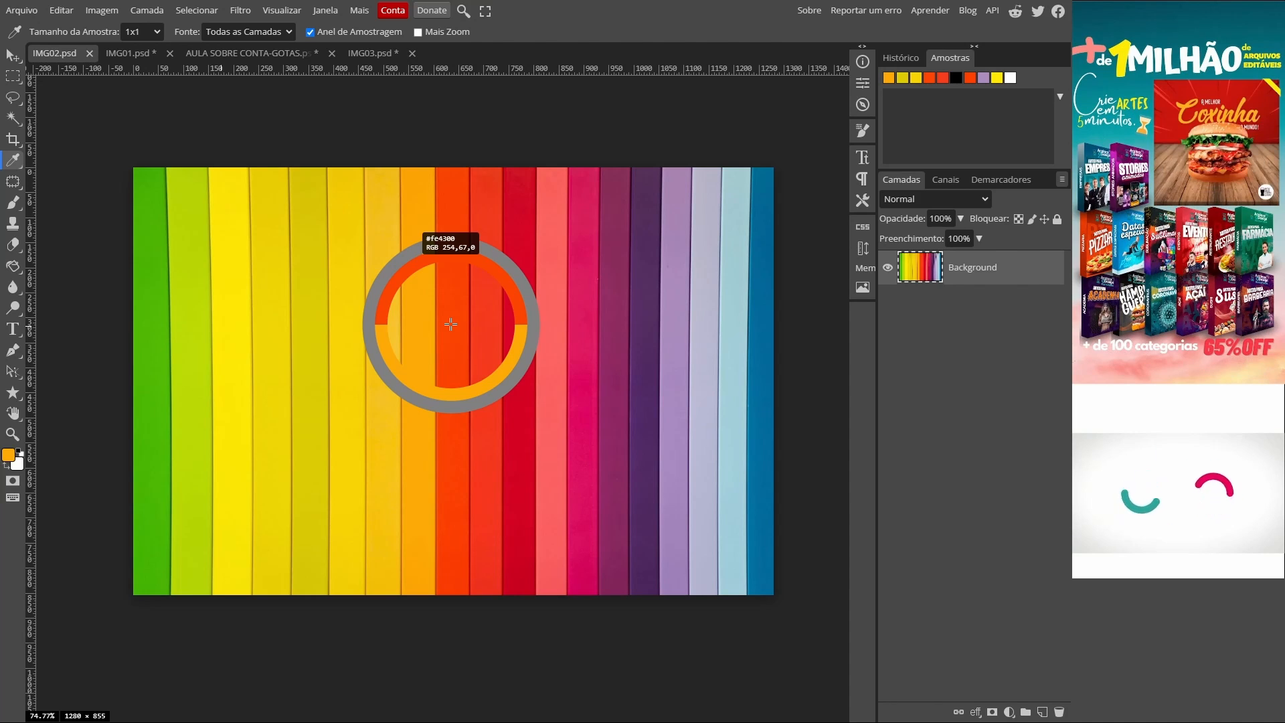
pyautogui.click(450, 324)
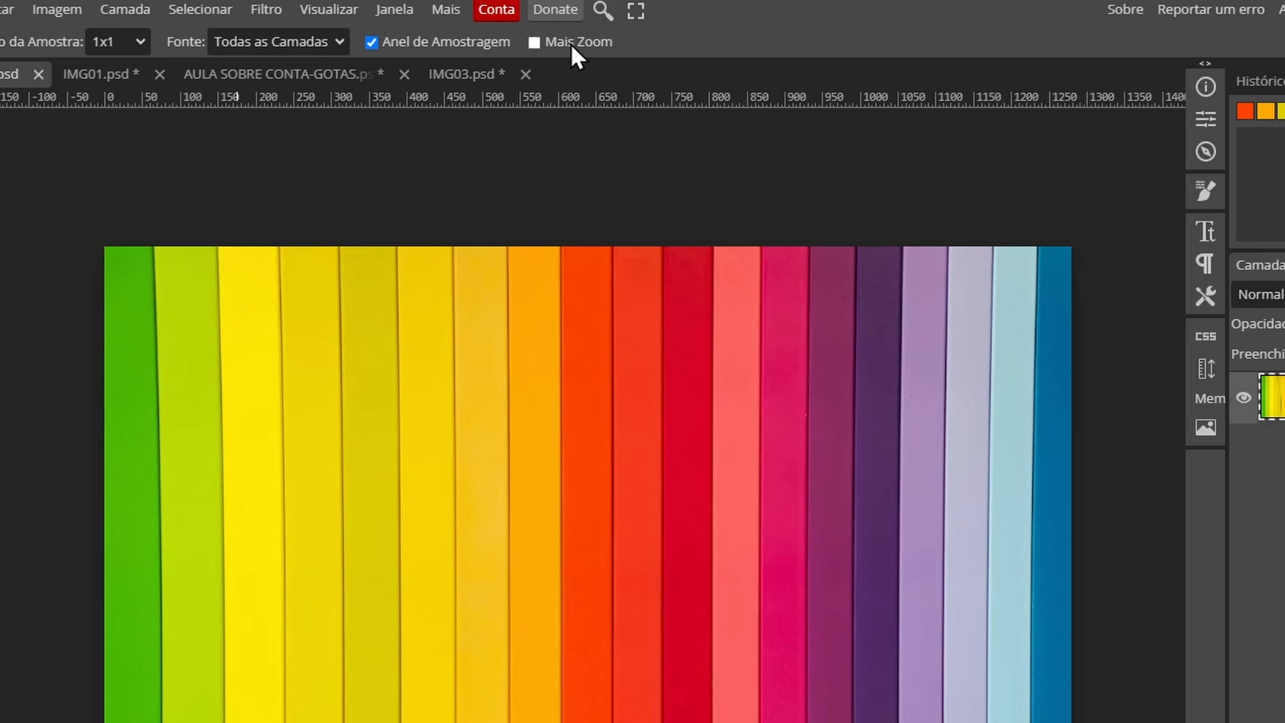
pyautogui.click(780, 438)
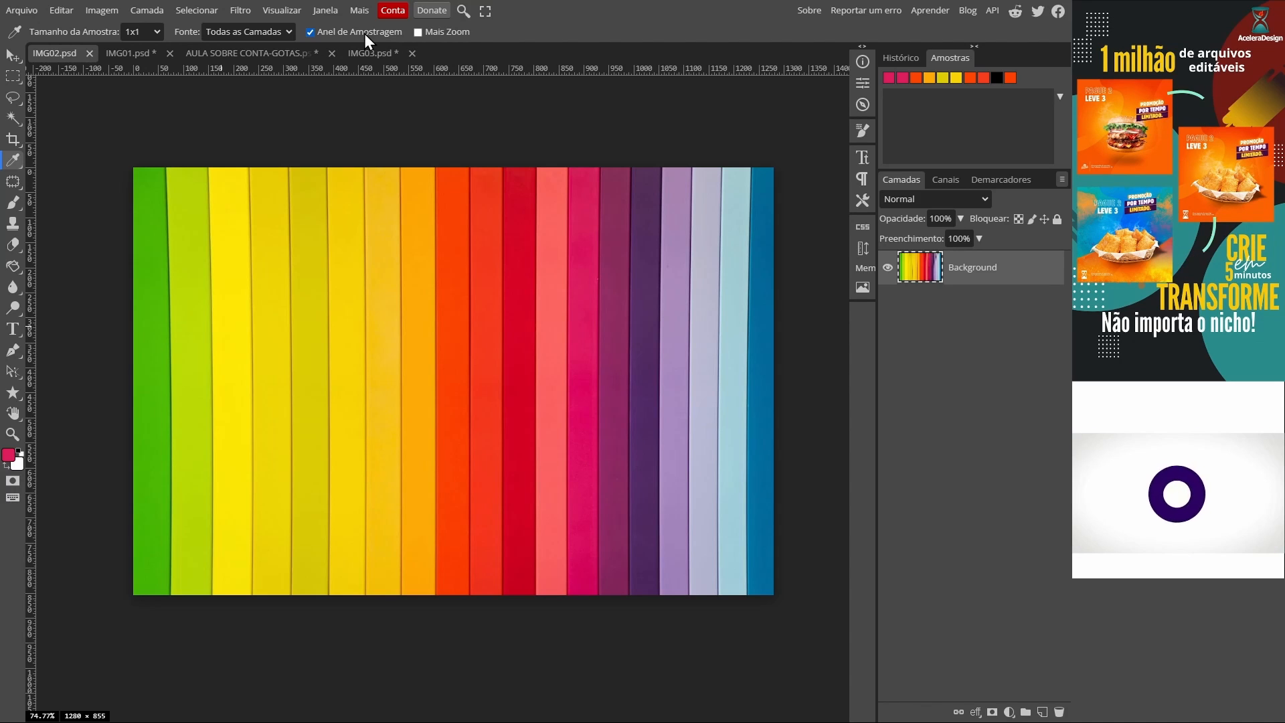
# Switch to IMG01.psd, turn on Mais Zoom and sample a red from the paint smear in the painting's upper-left area.
pyautogui.click(131, 54)
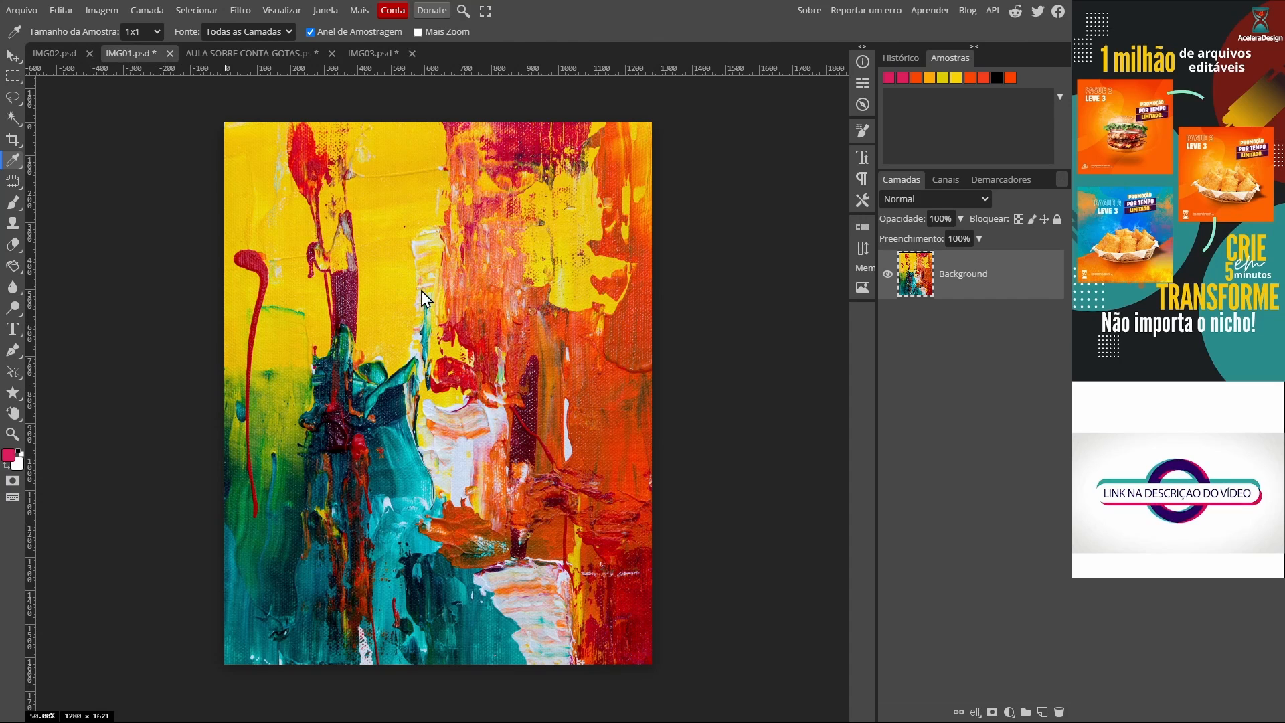
pyautogui.click(418, 32)
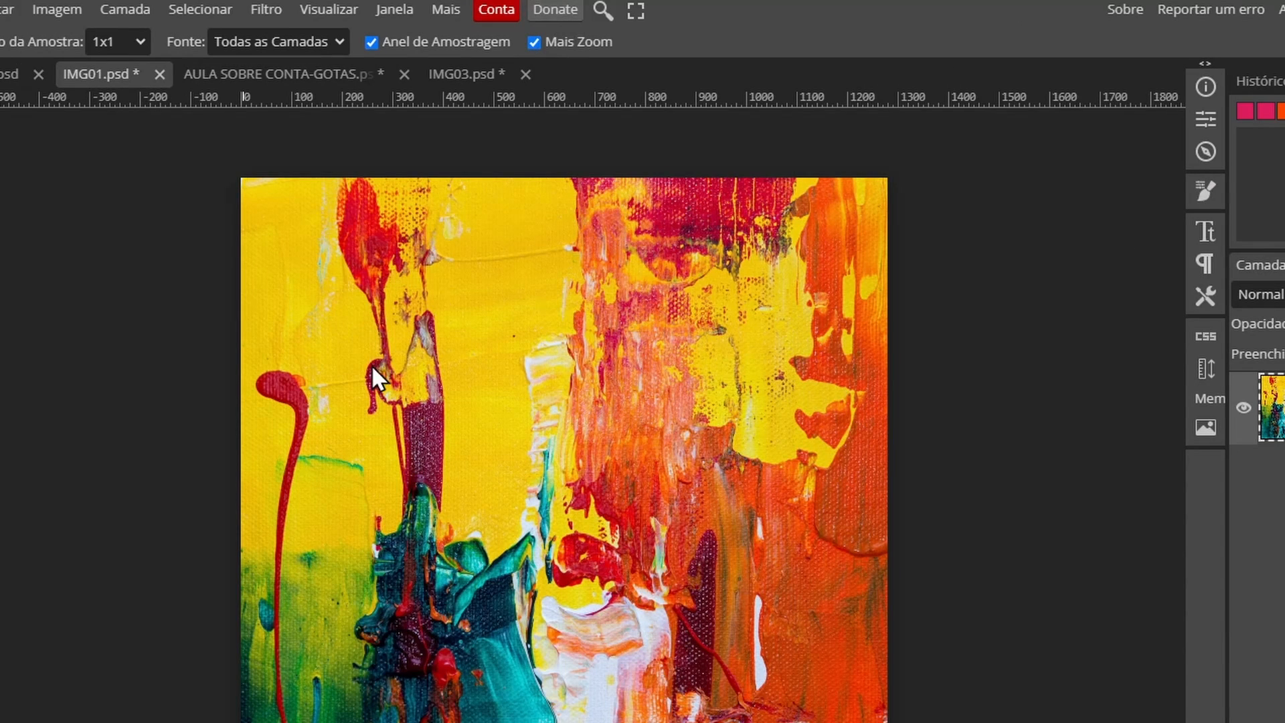
pyautogui.click(370, 248)
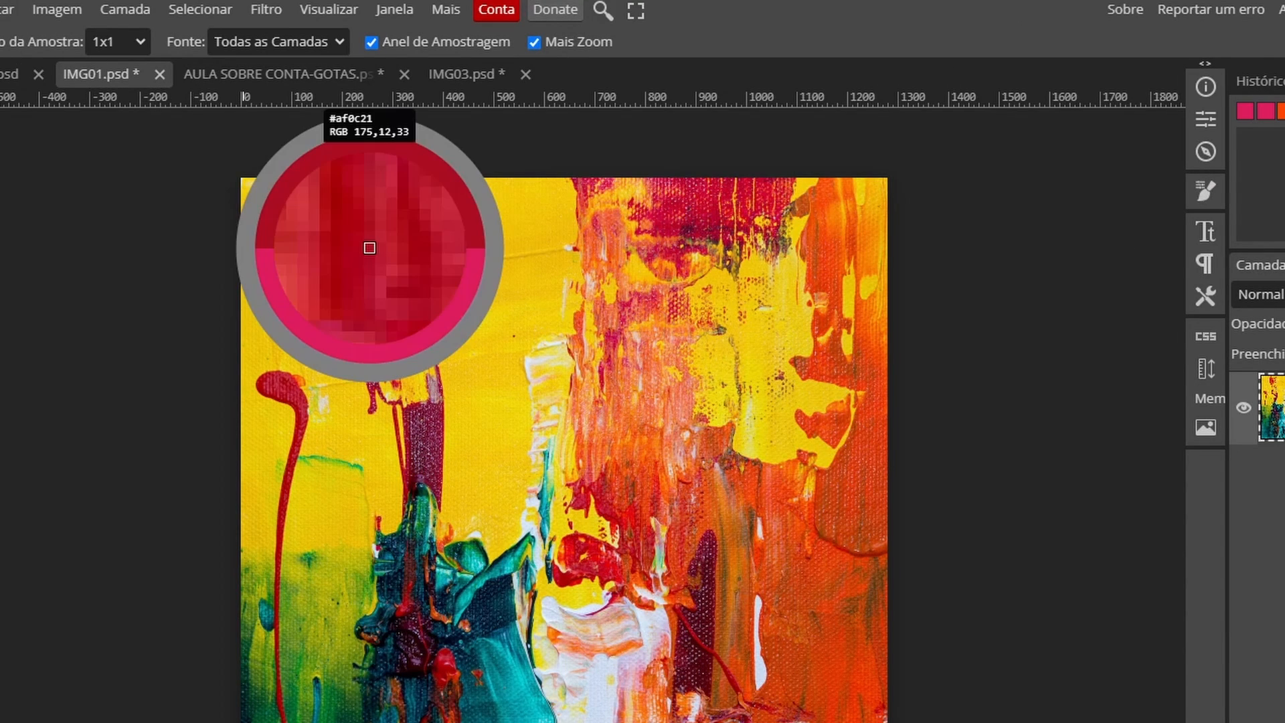
pyautogui.moveTo(369, 248)
pyautogui.mouseDown()
pyautogui.moveTo(355, 247)
pyautogui.moveTo(383, 243)
pyautogui.mouseUp()
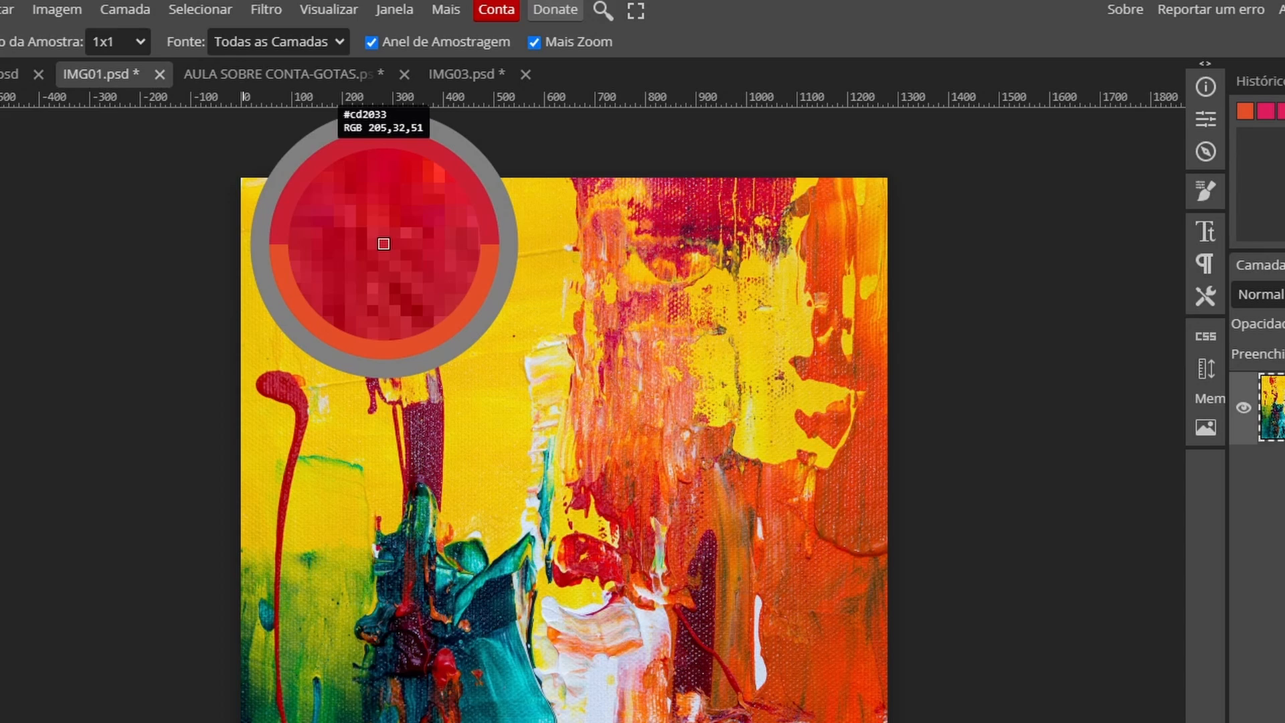
# Sample the orange-pink paint in the painting's upper middle with Mais Zoom off, and again with Mais Zoom on.
pyautogui.click(534, 42)
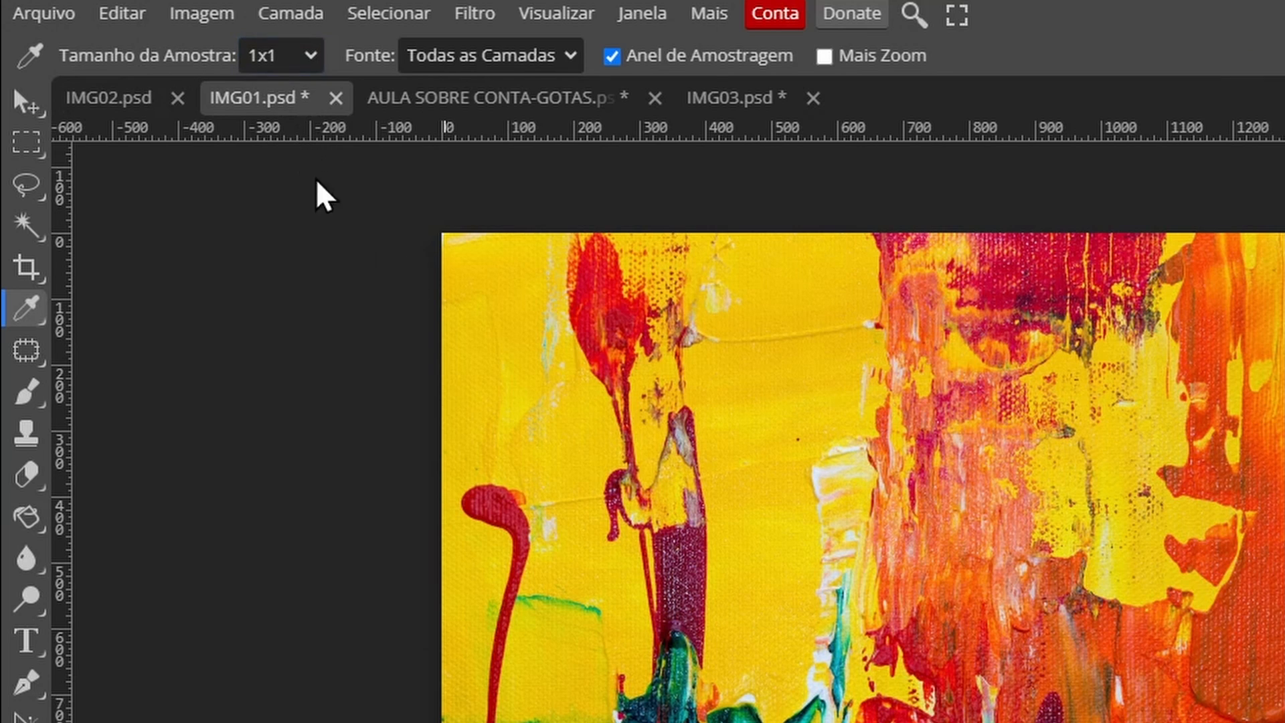
pyautogui.click(924, 519)
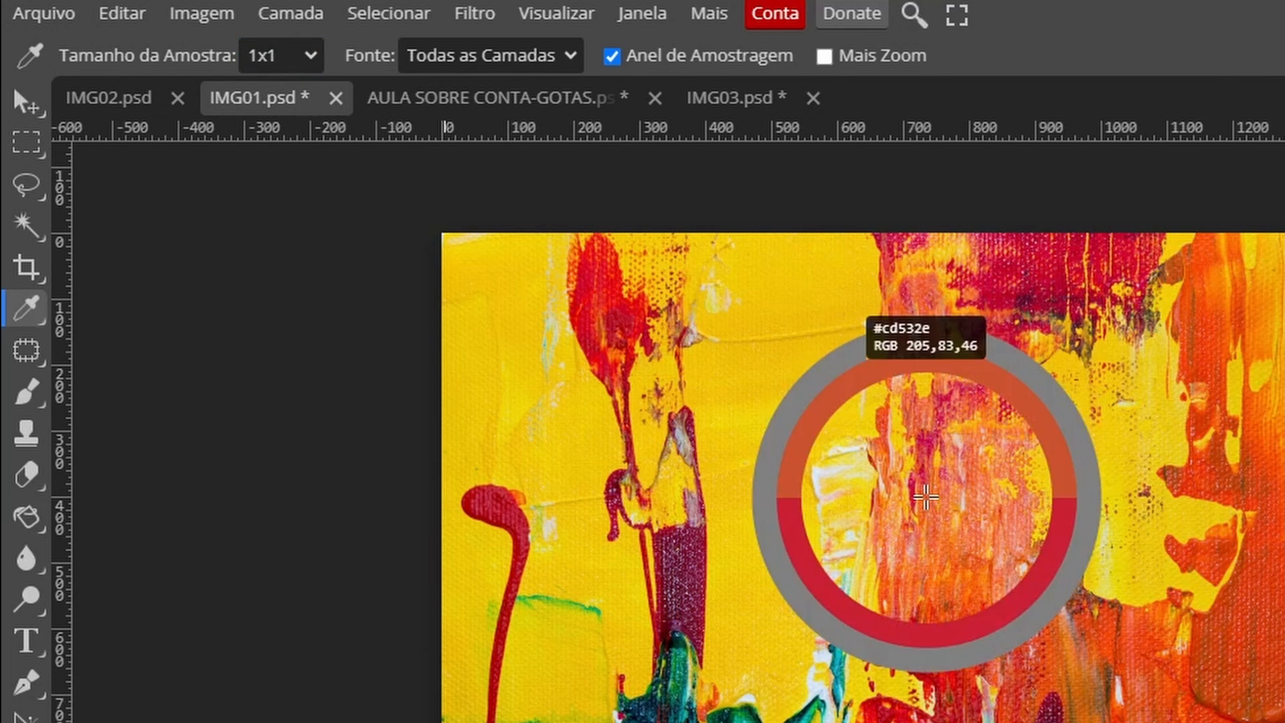
pyautogui.click(824, 57)
pyautogui.click(943, 500)
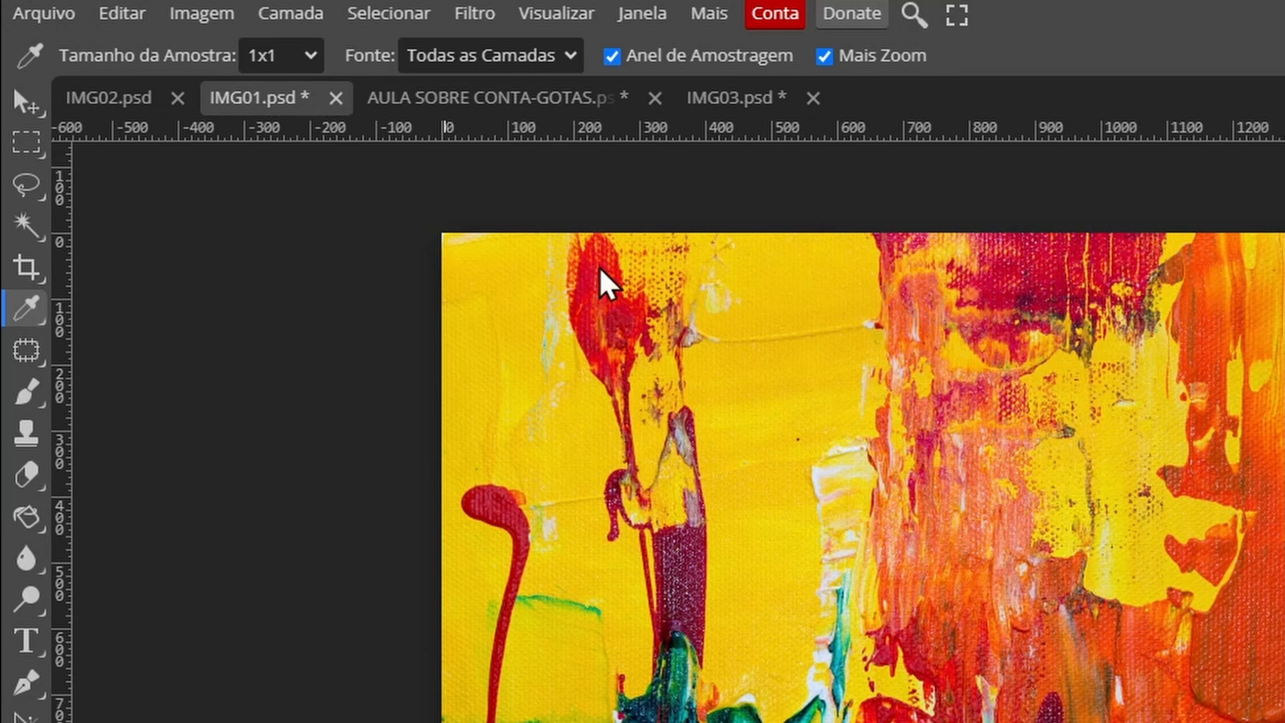
# Set the sample size to 3x3 and sample a colour from the orange-pink paint area.
pyautogui.click(312, 55)
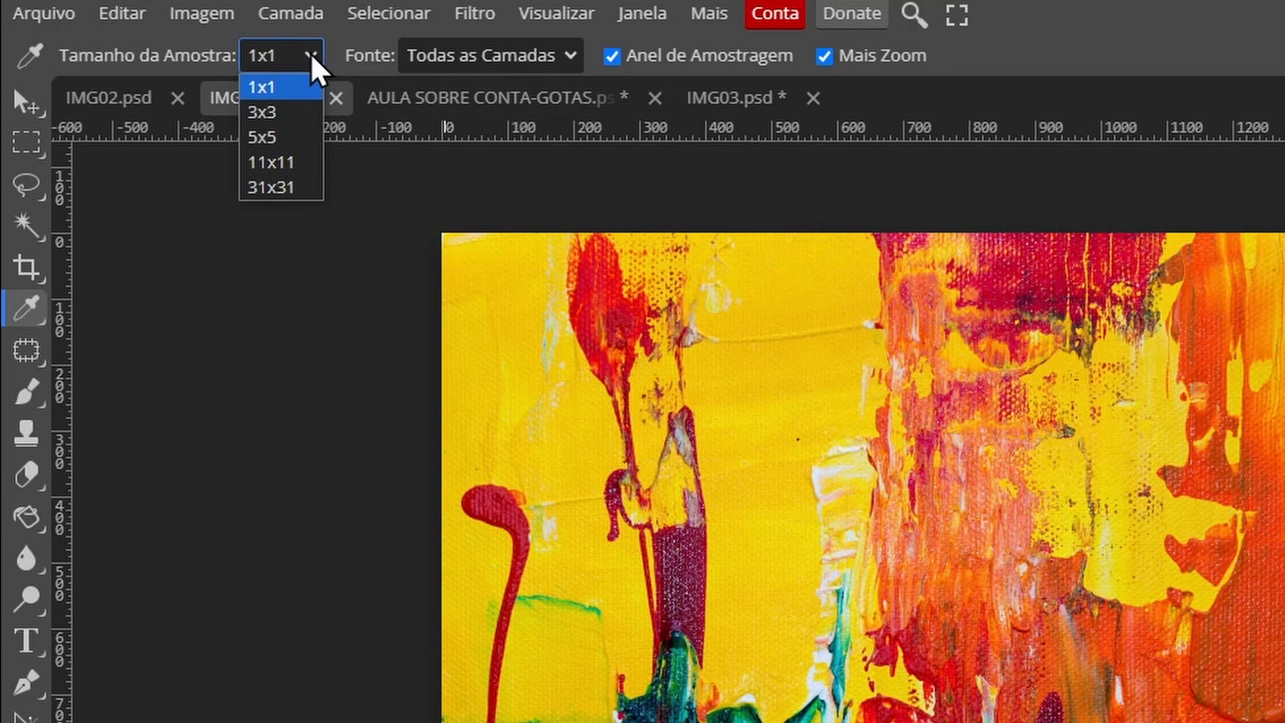
pyautogui.click(271, 112)
pyautogui.click(962, 405)
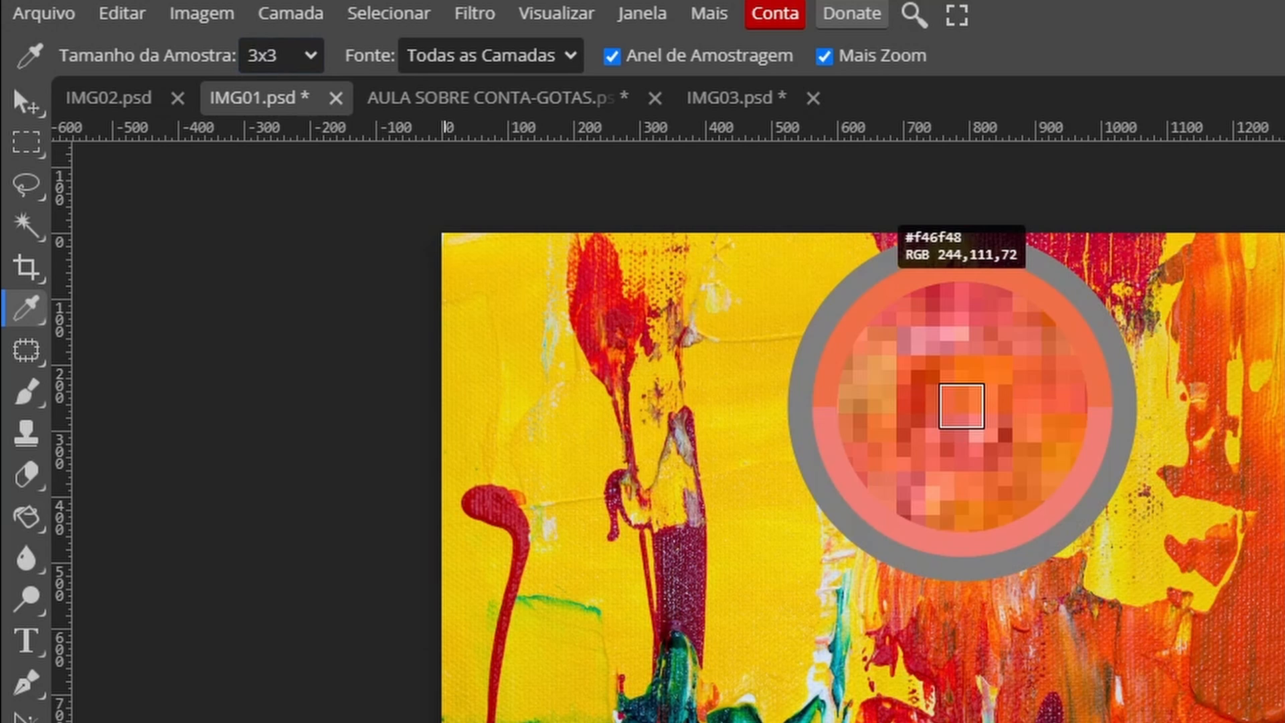
# Set the sample size to 11x11 and sample the orange-pink paint slightly lower down.
pyautogui.click(310, 57)
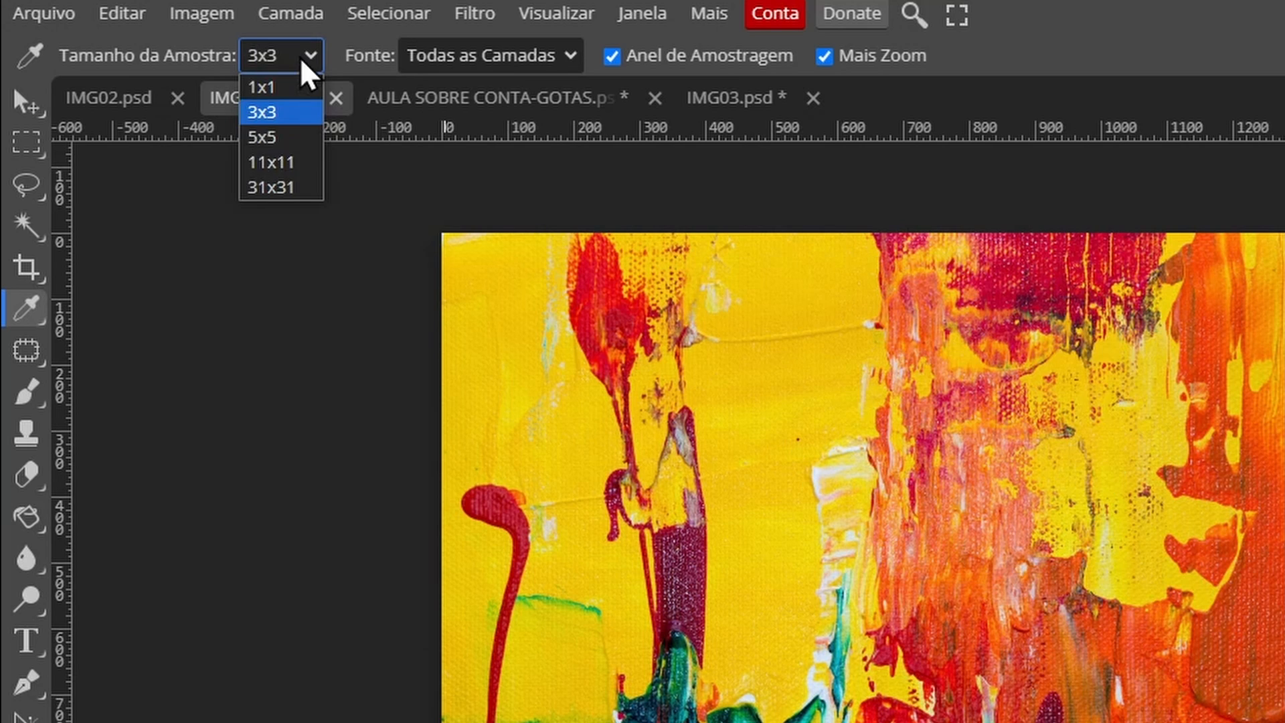
pyautogui.click(305, 163)
pyautogui.click(962, 489)
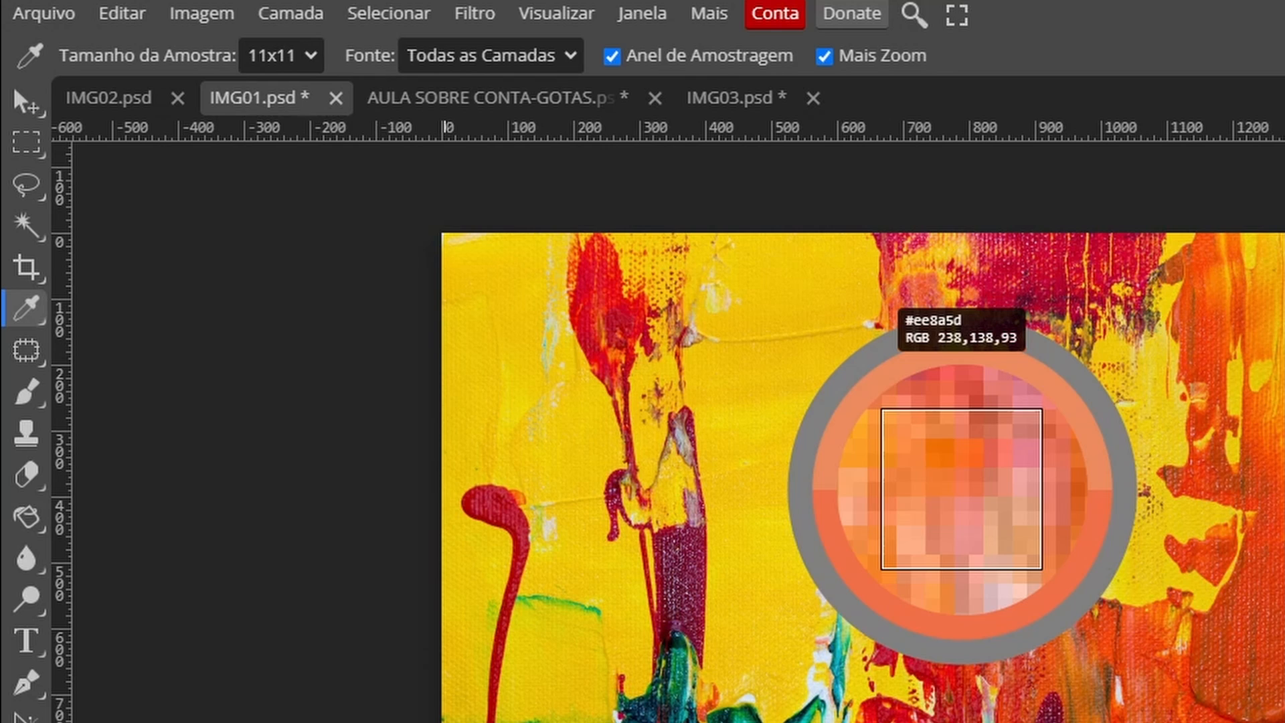
# Set the sample size to 1x1 and sample a yellow from the patch beside the orange-pink paint.
pyautogui.click(308, 55)
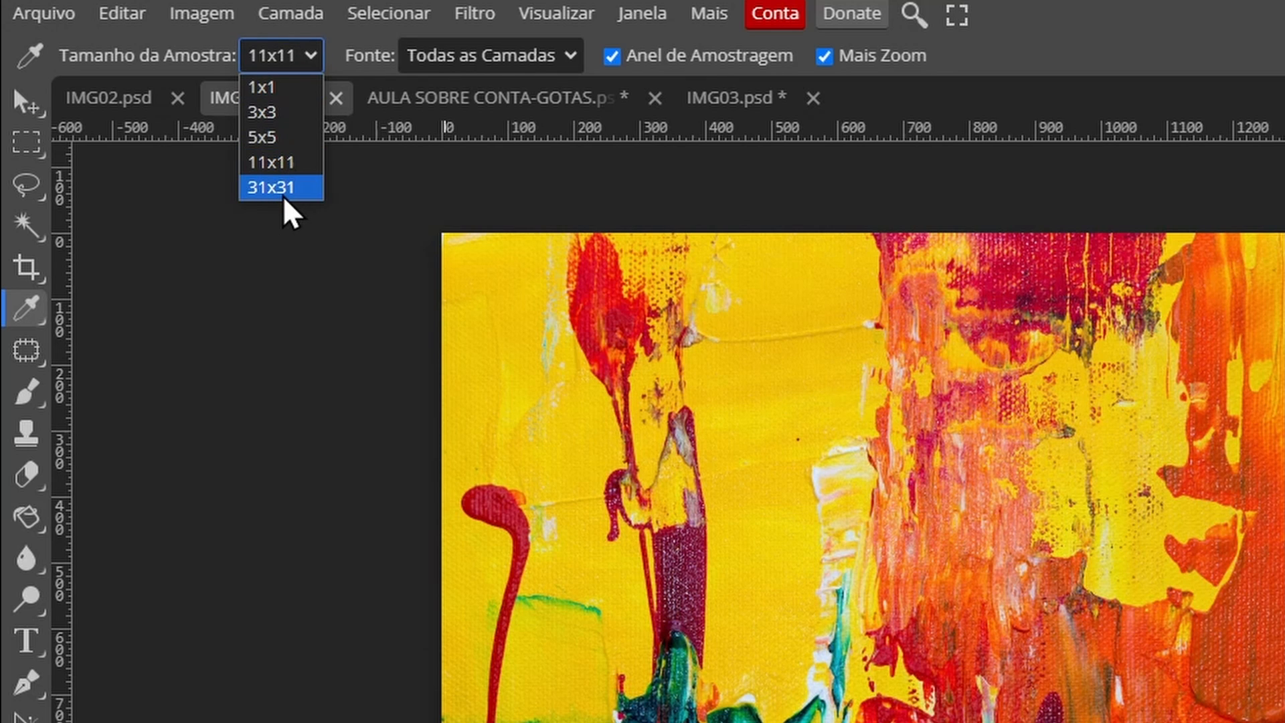
pyautogui.click(287, 87)
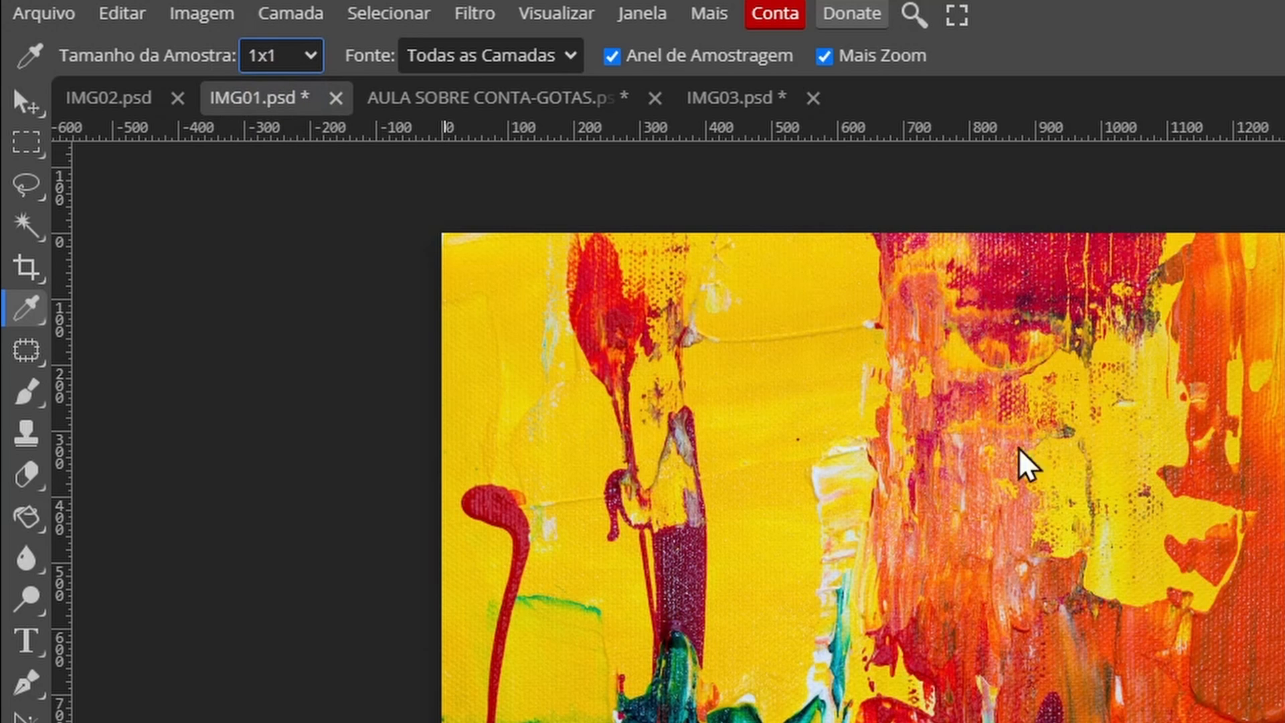
pyautogui.click(1116, 450)
pyautogui.moveTo(1116, 451)
pyautogui.mouseDown()
pyautogui.moveTo(1099, 453)
pyautogui.moveTo(1098, 427)
pyautogui.moveTo(1123, 461)
pyautogui.mouseUp()
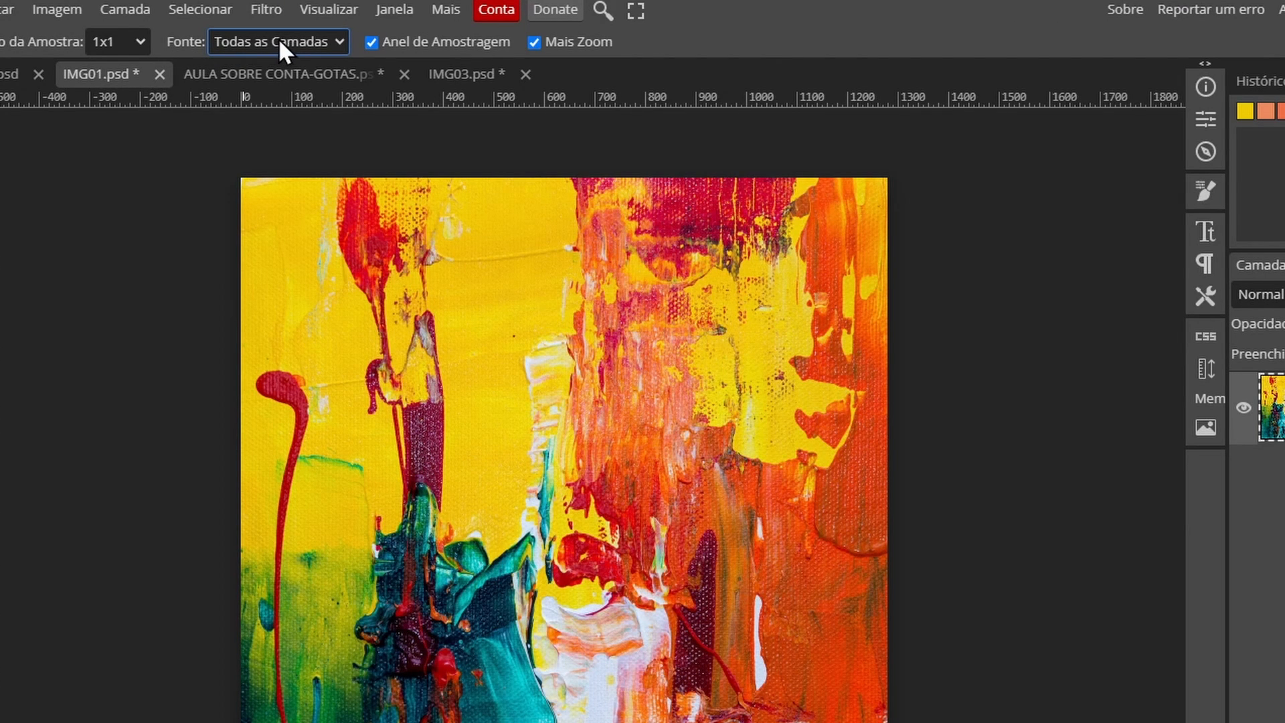
# Set the eyedropper's sampling source to Camada Atual and then to Atual e Abaixo.
pyautogui.click(279, 45)
pyautogui.click(258, 64)
pyautogui.click(292, 41)
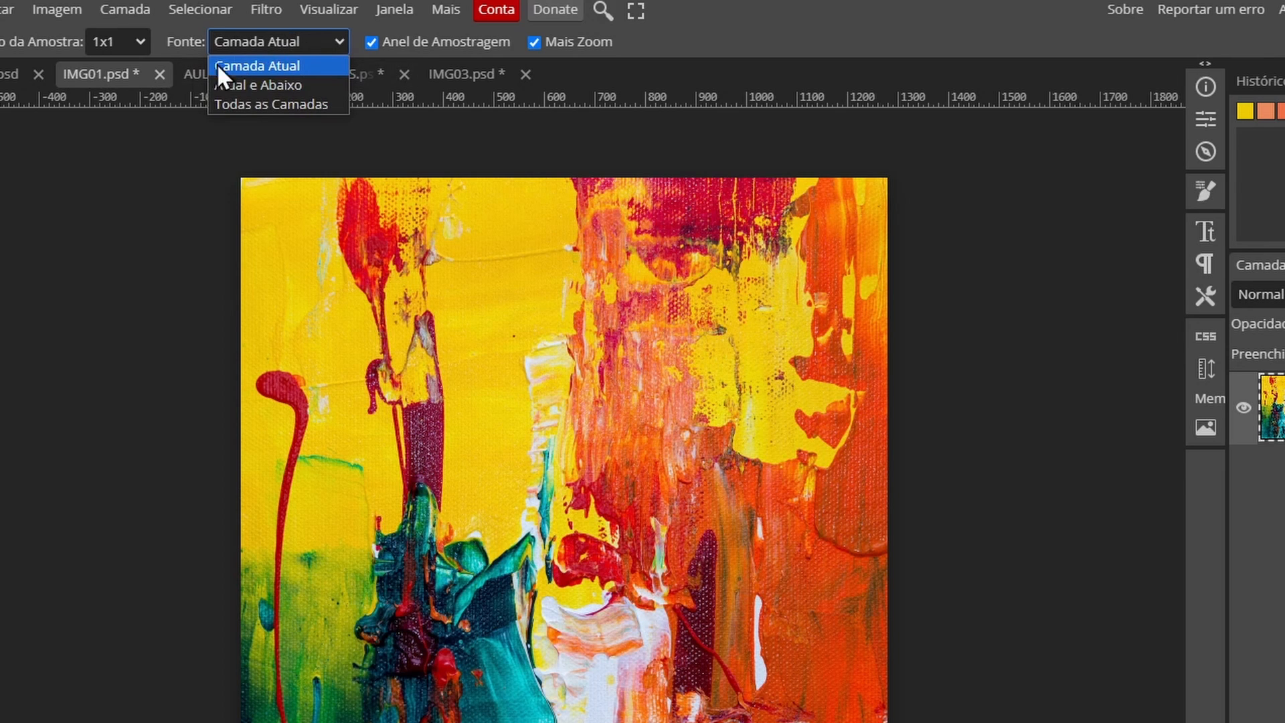
pyautogui.click(253, 84)
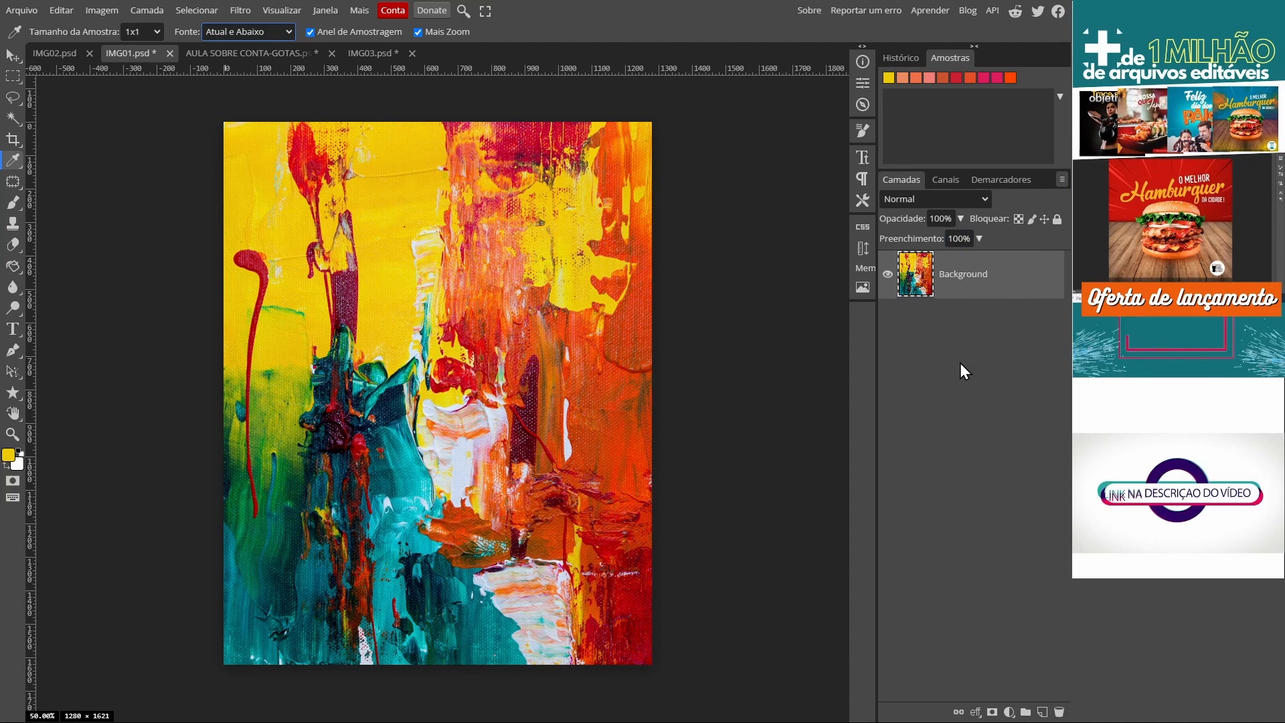
# Switch to the AULA SOBRE CONTA-GOTAS document, then hide and show the striped upper layer to compare both layers.
pyautogui.click(248, 53)
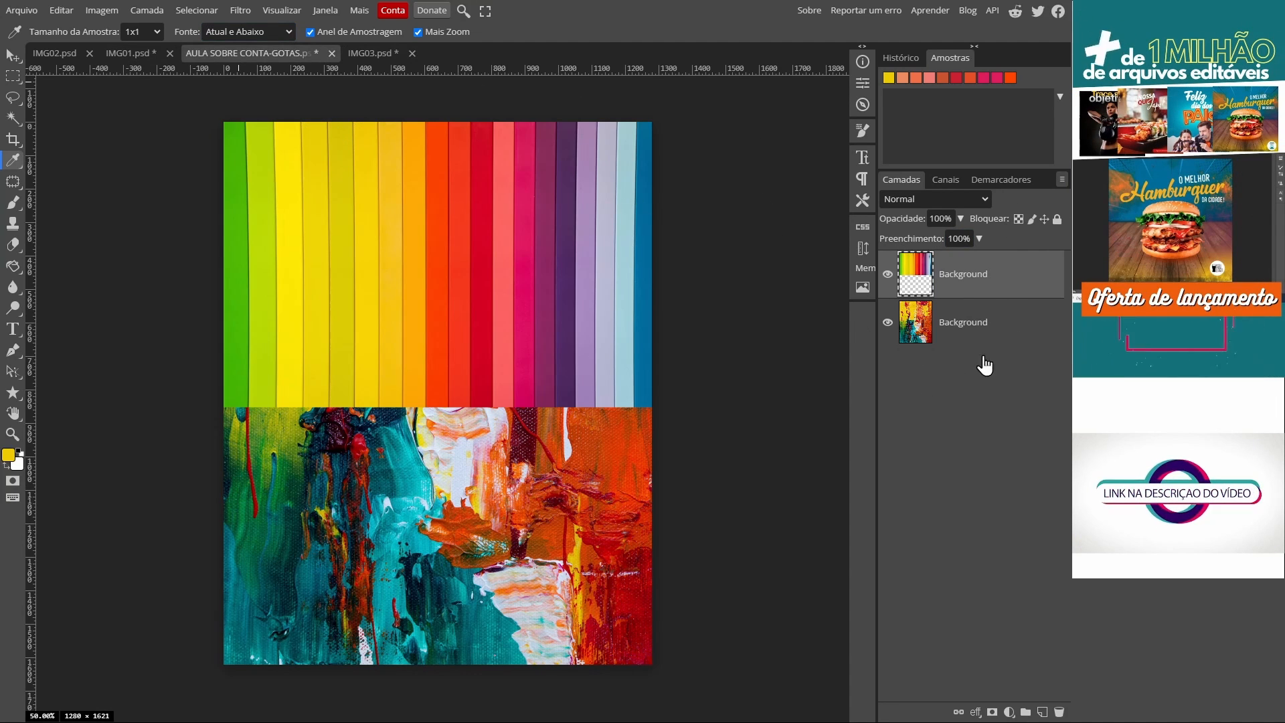
pyautogui.click(887, 274)
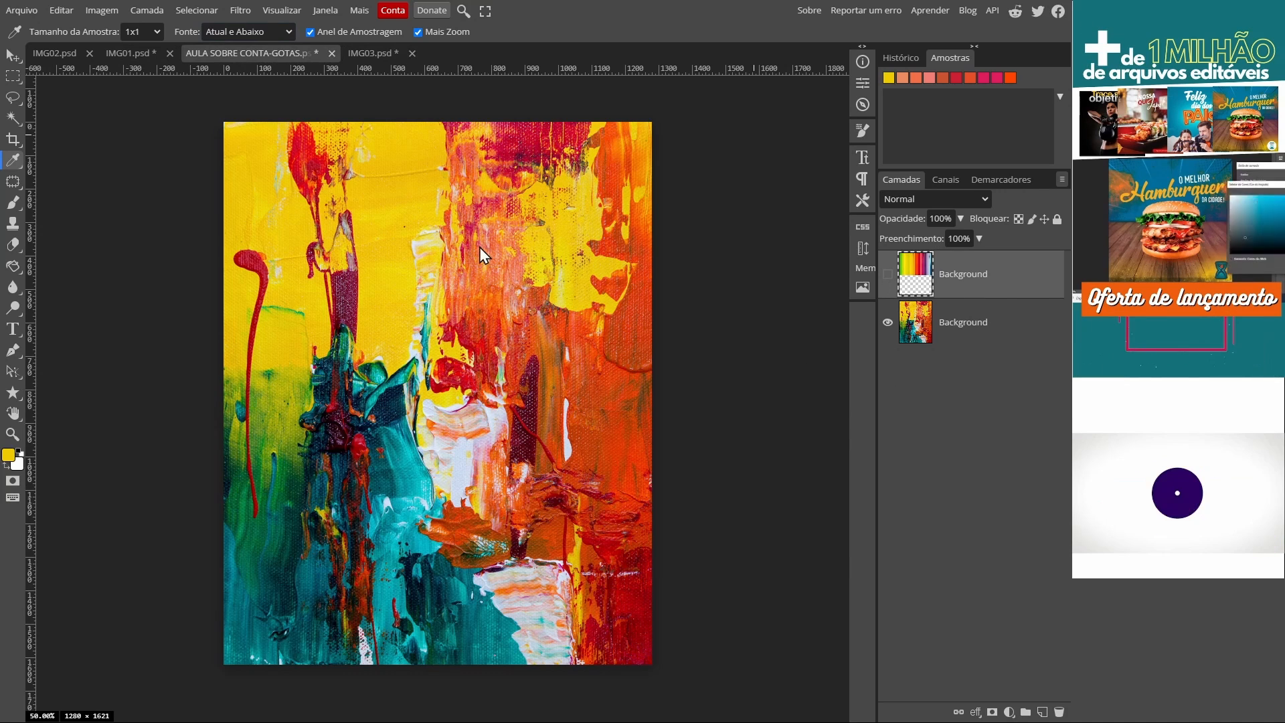
pyautogui.click(888, 274)
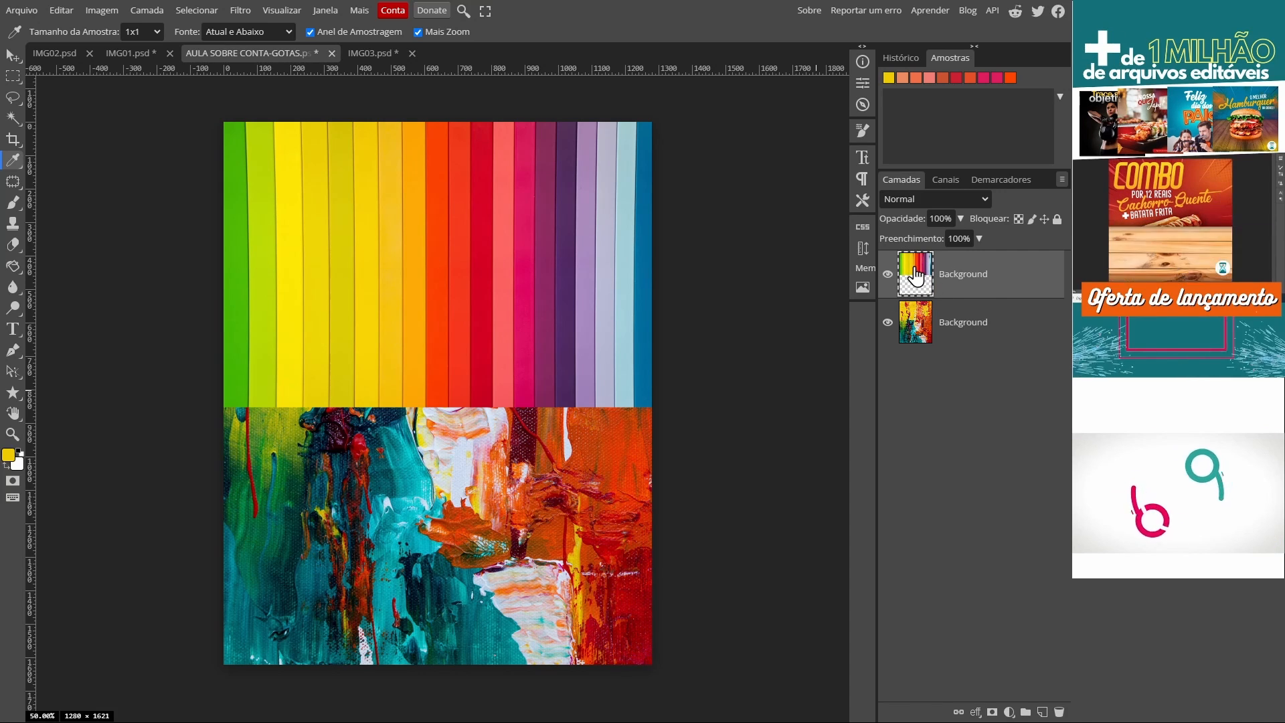
# Set the eyedropper's sampling source to Camada Atual in the two-layer document.
pyautogui.click(220, 31)
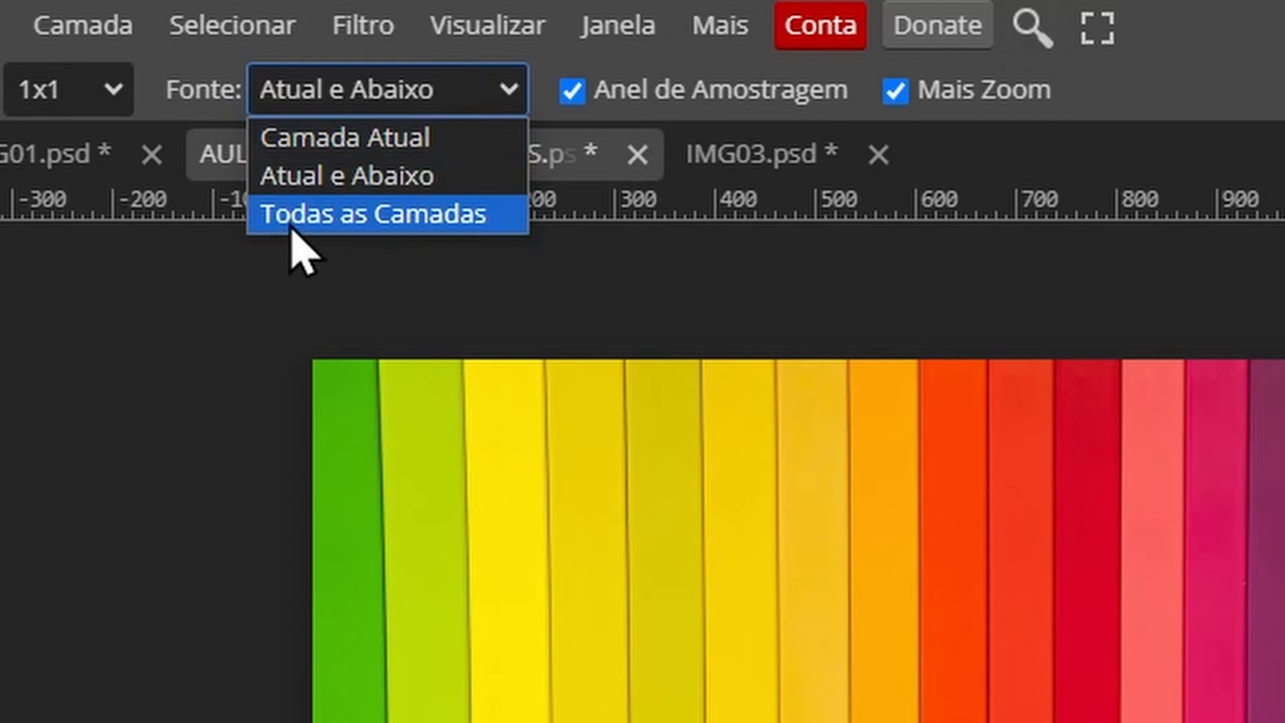
pyautogui.click(331, 139)
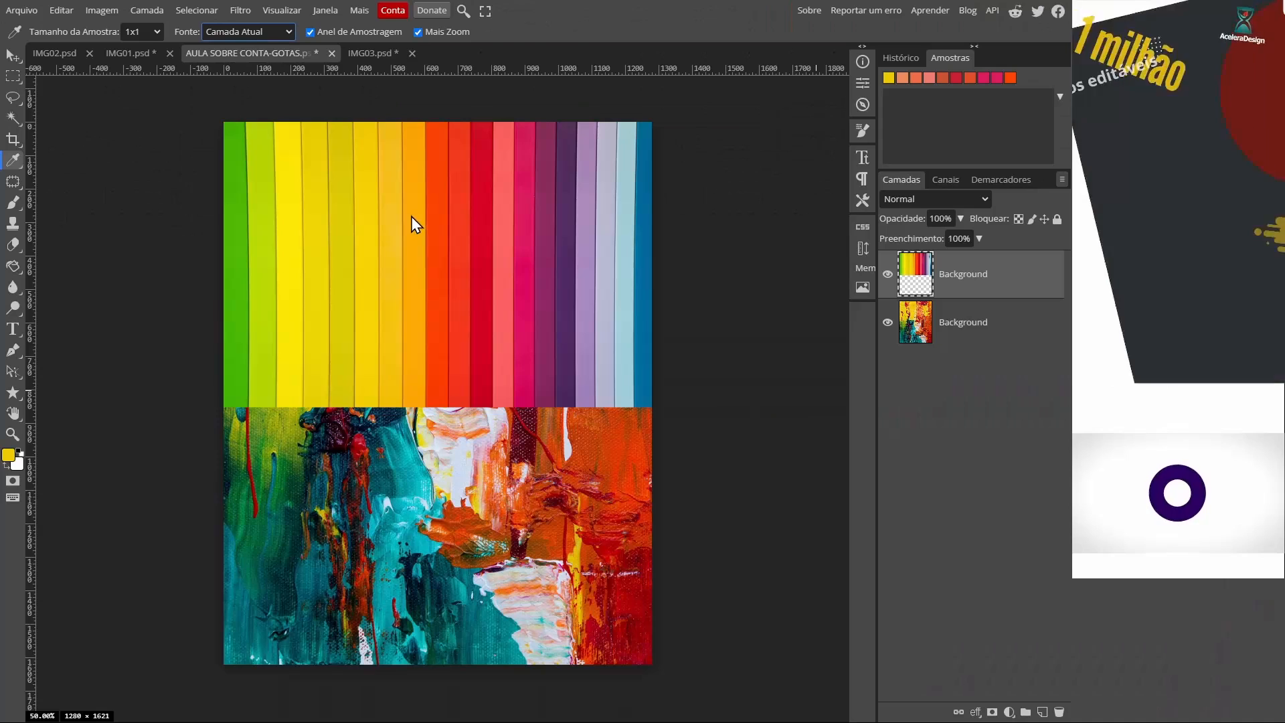
# Sample a colour from the lower painting area with the striped layer active, then hide and show the lower layer.
pyautogui.click(380, 519)
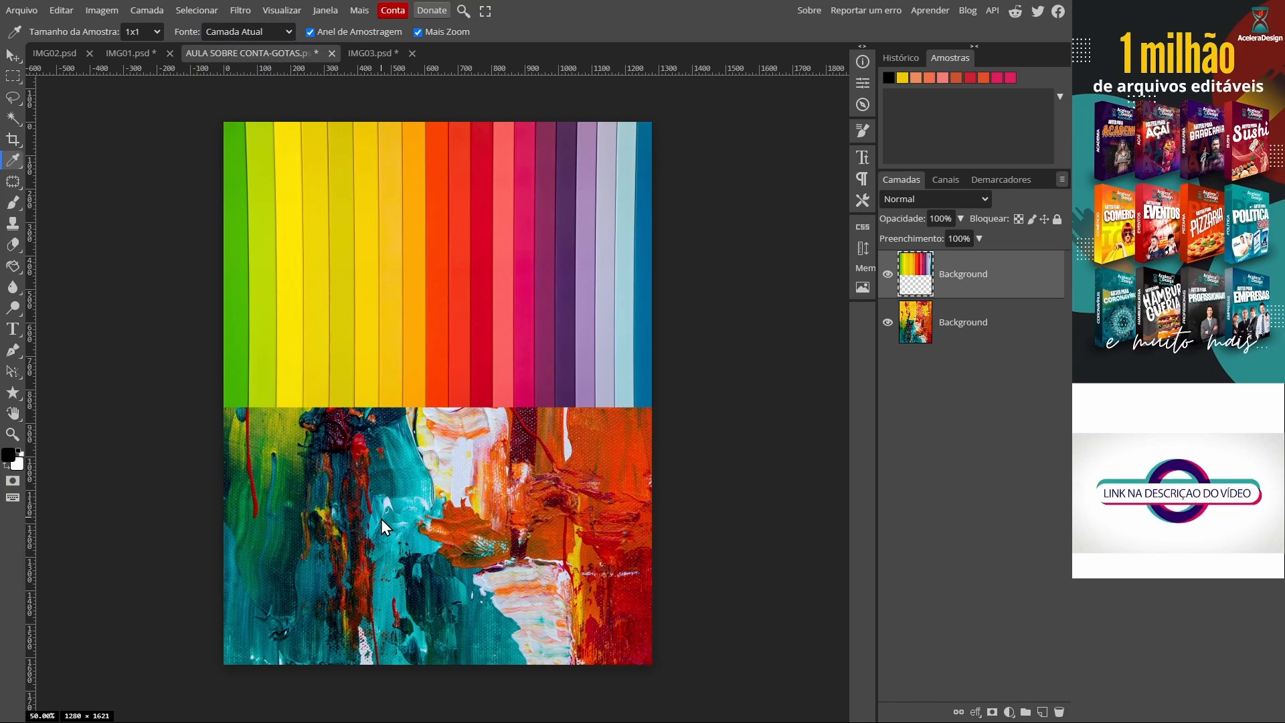
pyautogui.click(887, 322)
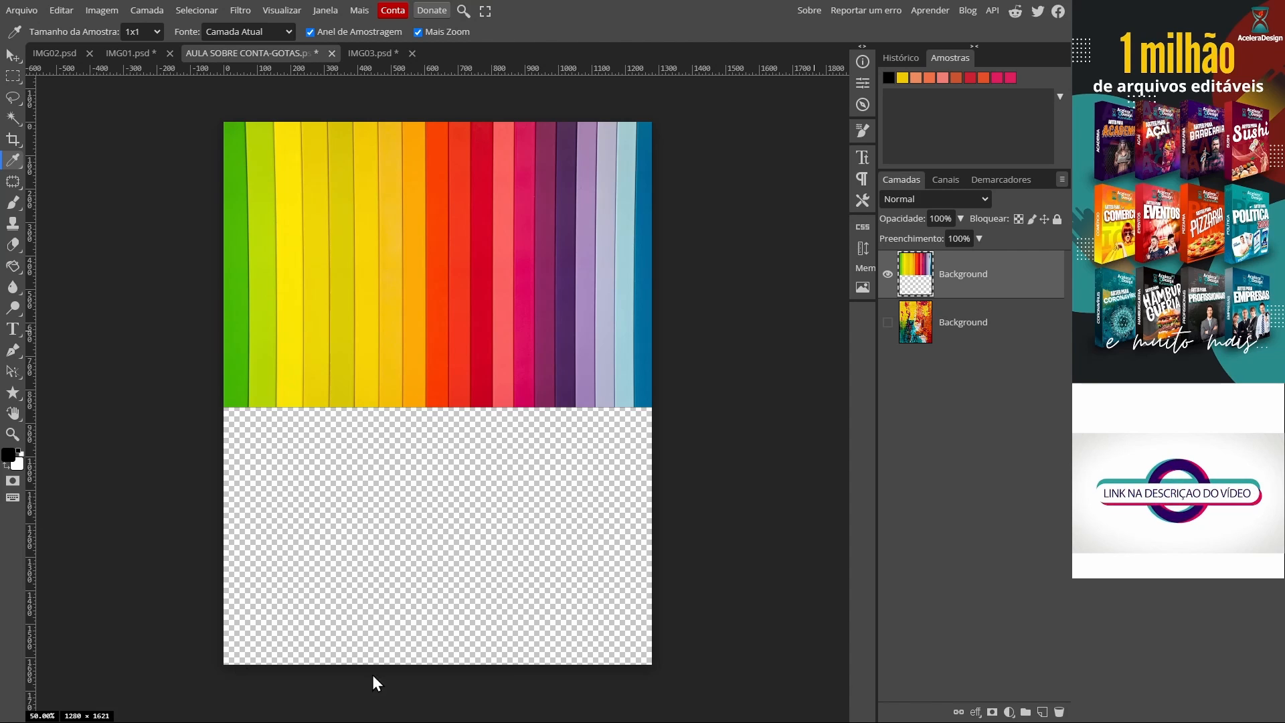
pyautogui.click(887, 322)
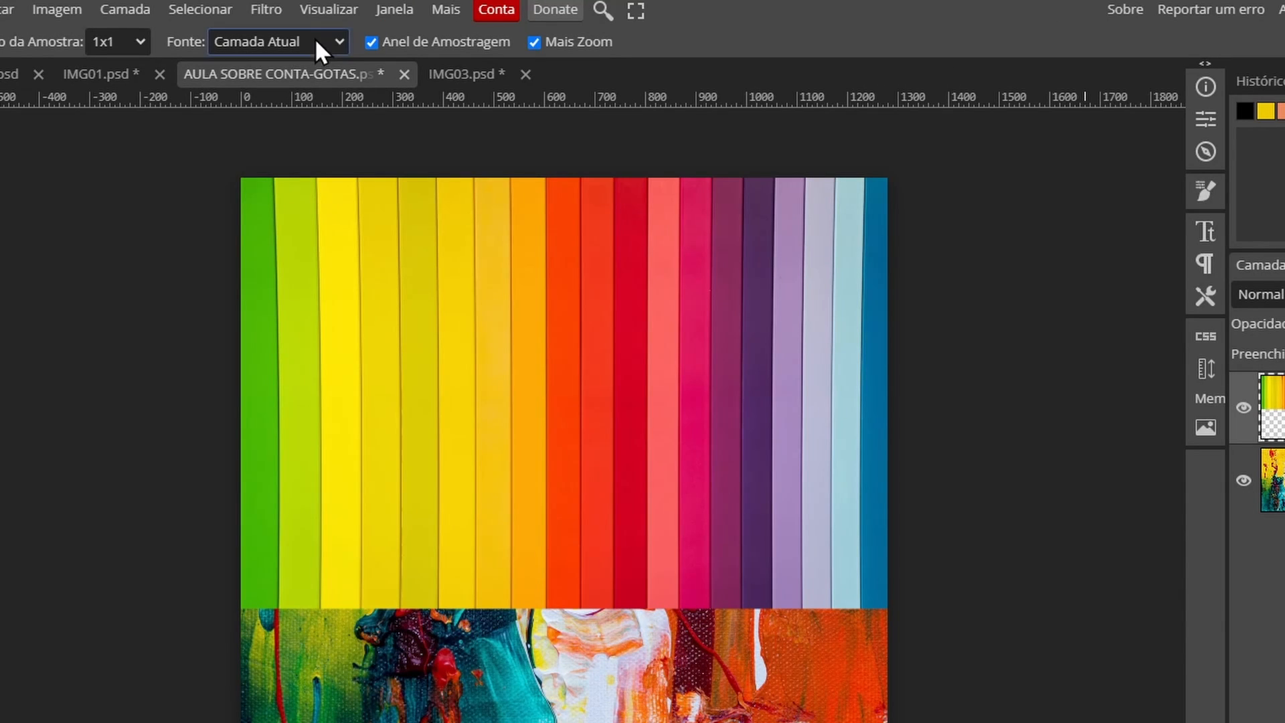
# Set the eyedropper's sampling source to Atual e Abaixo and then to Todas as Camadas.
pyautogui.click(316, 39)
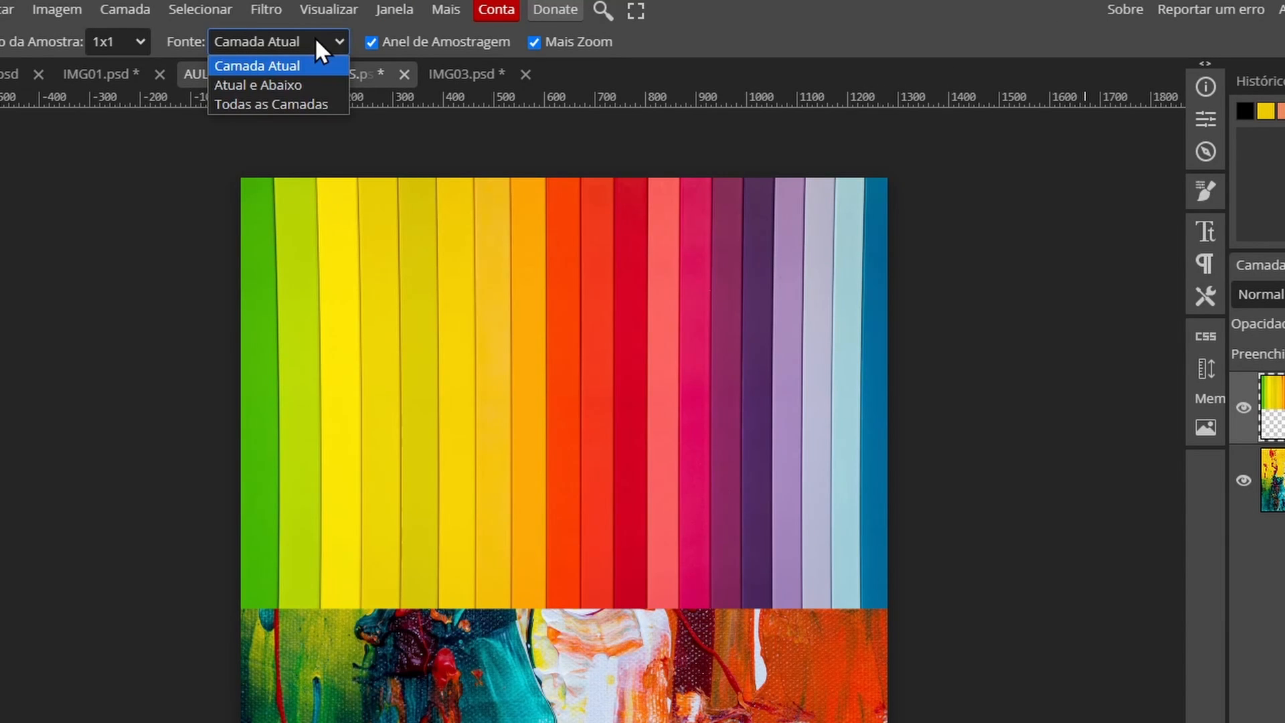
pyautogui.click(262, 84)
pyautogui.click(277, 47)
pyautogui.click(259, 105)
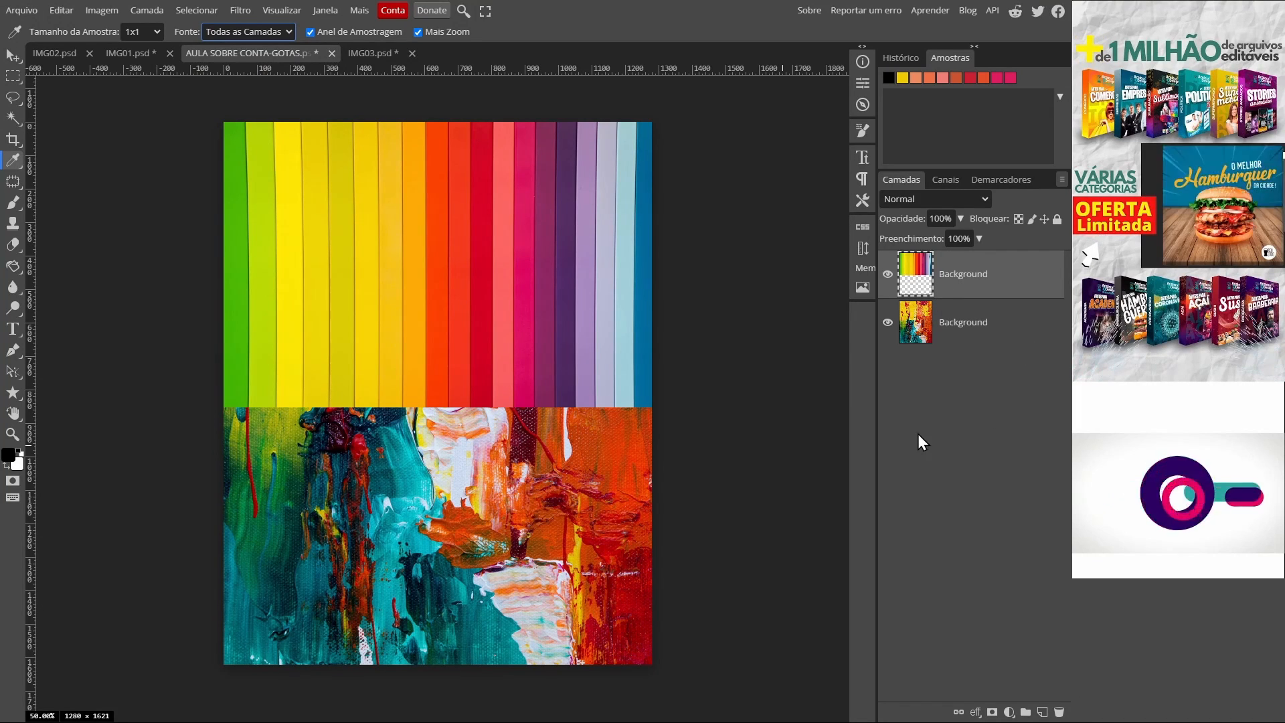
# Set the eyedropper's source to Atual e Abaixo, then sample a yellow stripe and a dark green from the painting below.
pyautogui.click(259, 30)
pyautogui.click(243, 63)
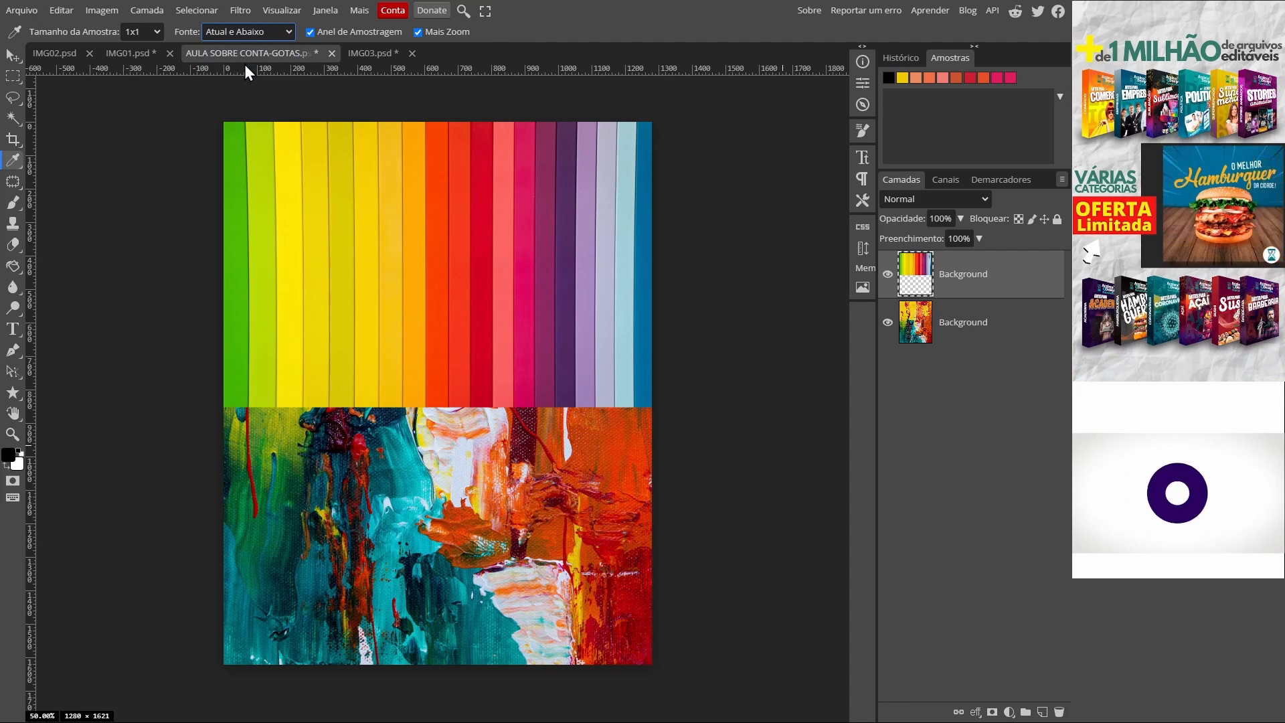
pyautogui.click(287, 38)
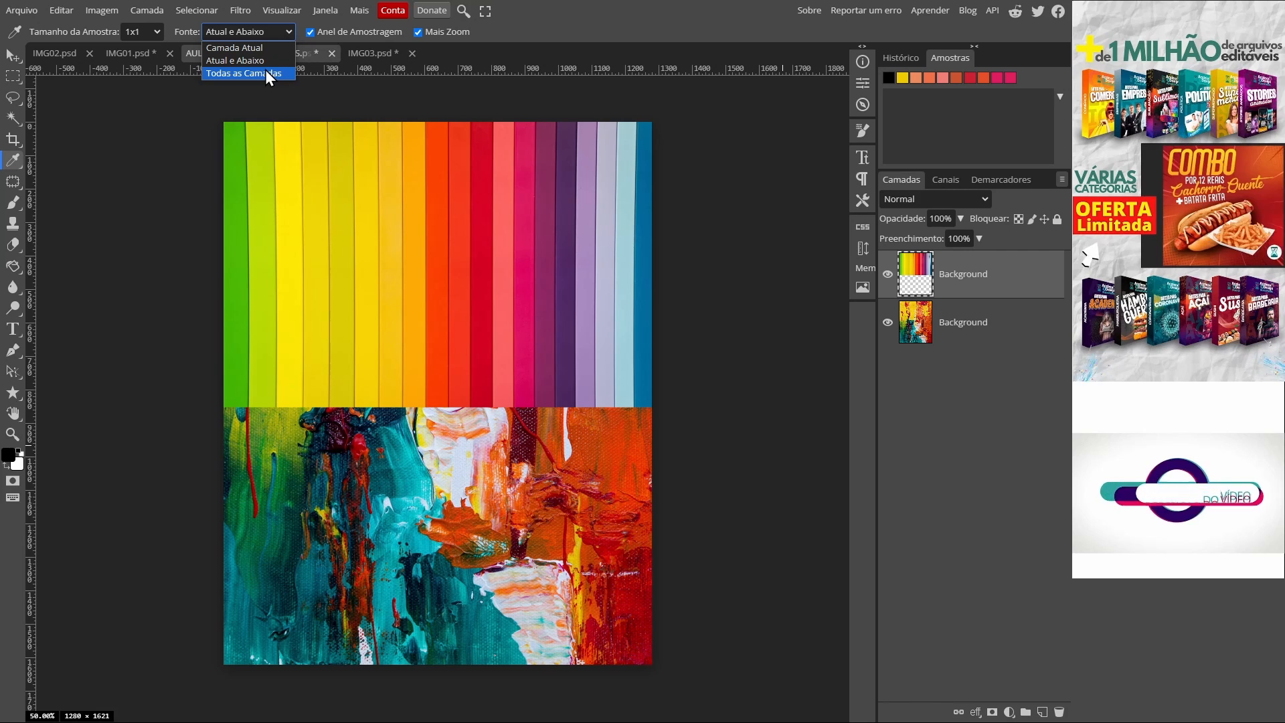
pyautogui.click(260, 65)
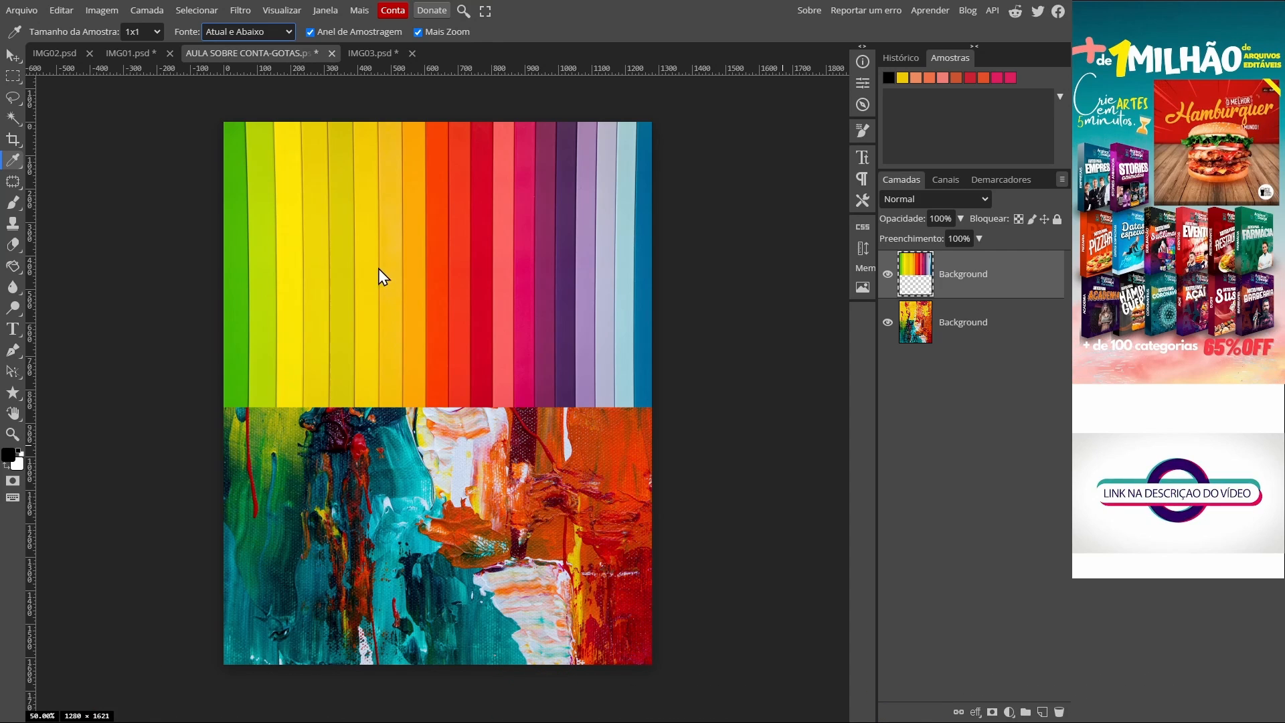
pyautogui.click(363, 260)
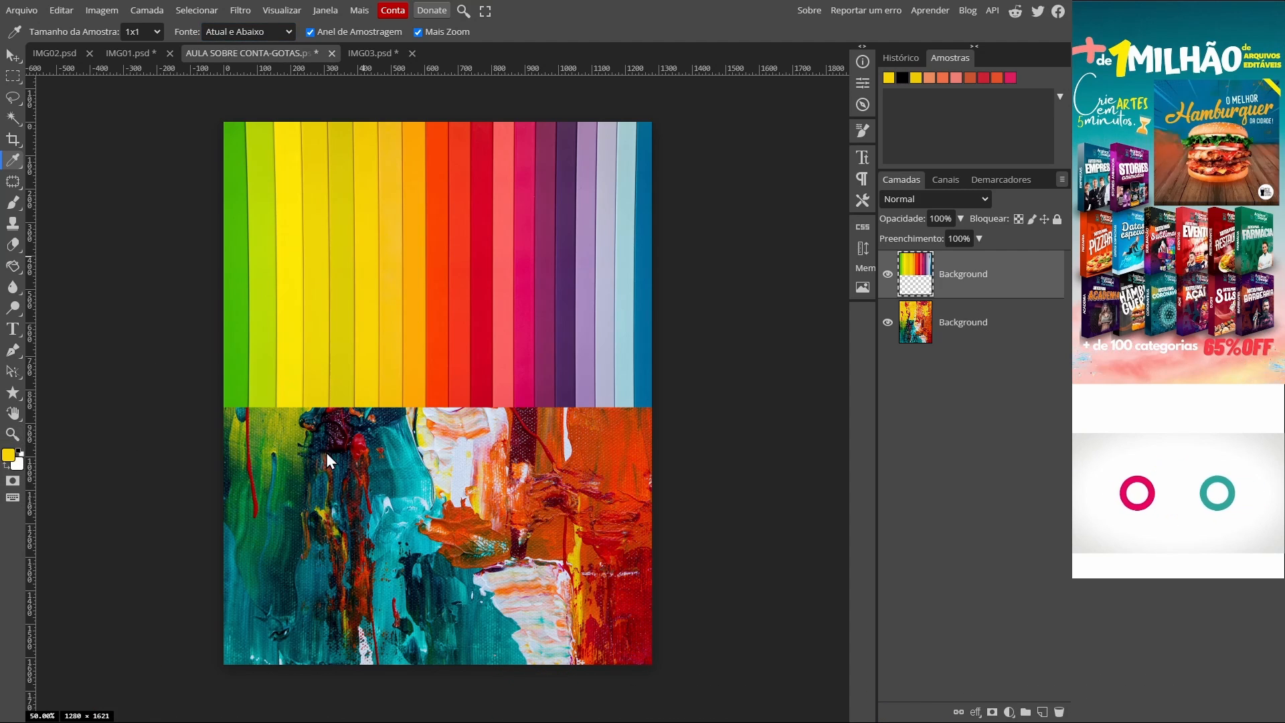
pyautogui.click(288, 467)
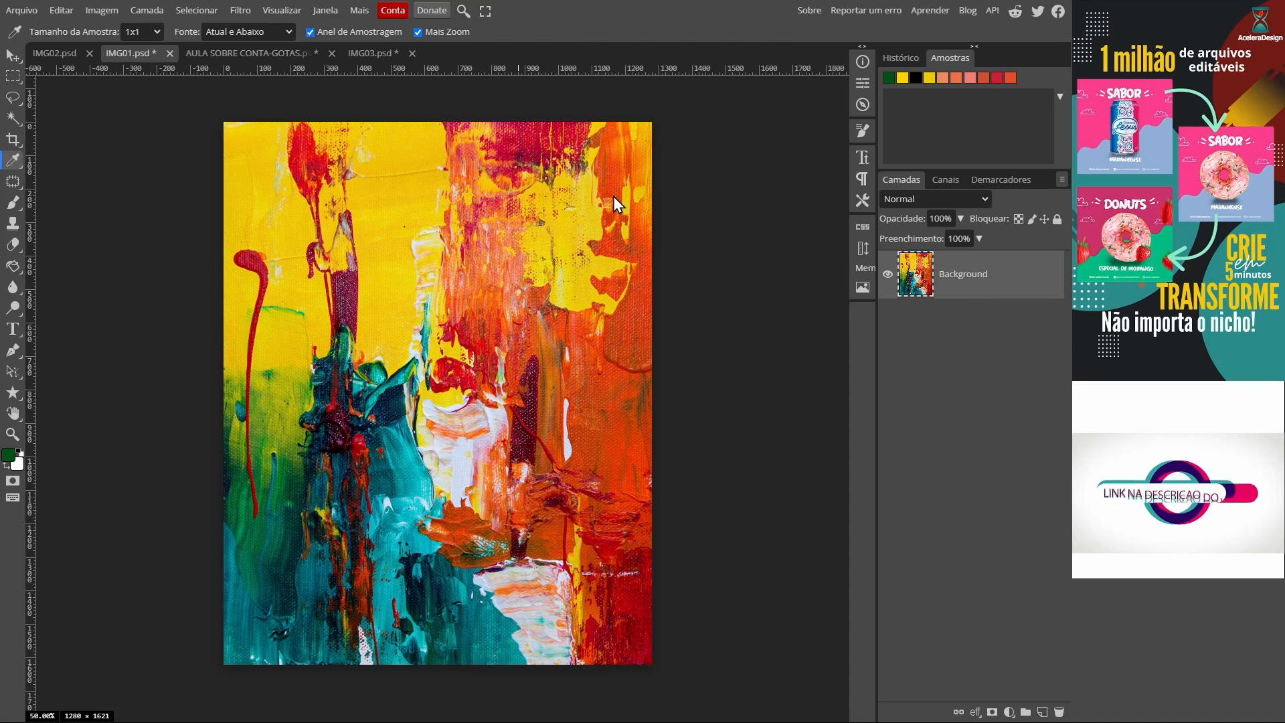
# Reset the colours to black and white in IMG01, then sample maroon, brownish orange and bright orange for the recent colours.
pyautogui.click(6, 468)
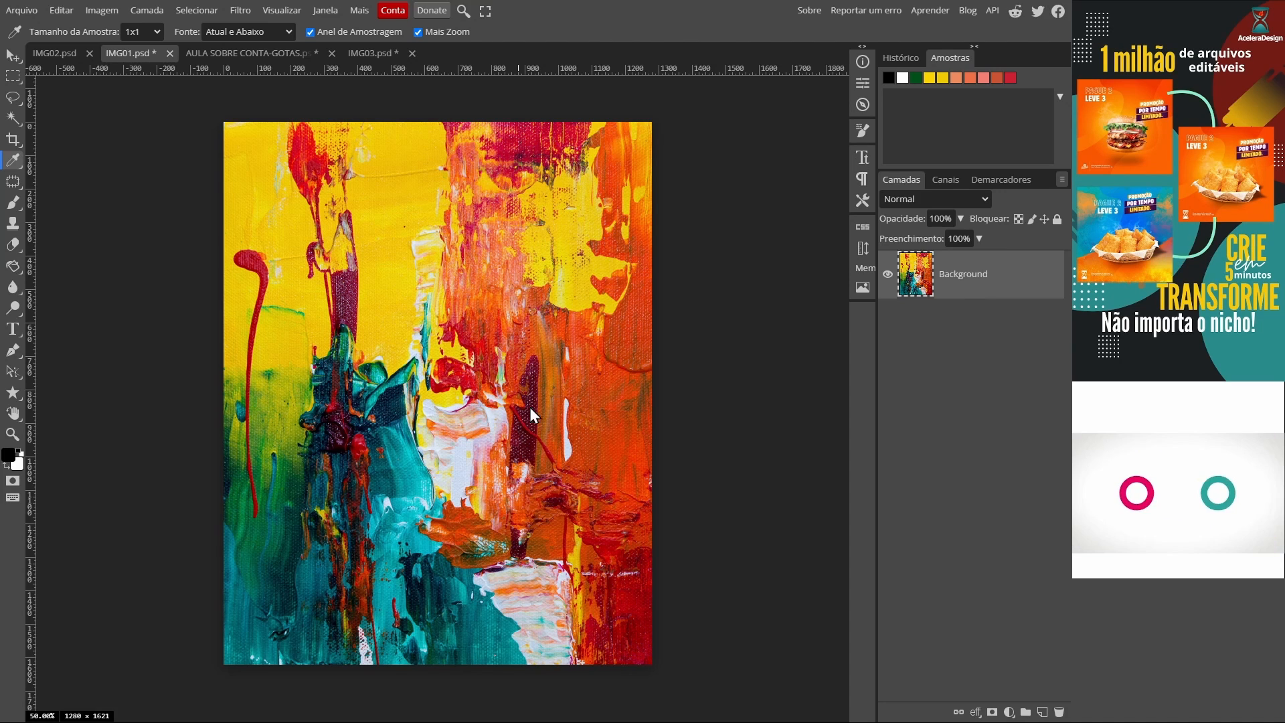
pyautogui.click(526, 410)
pyautogui.click(887, 83)
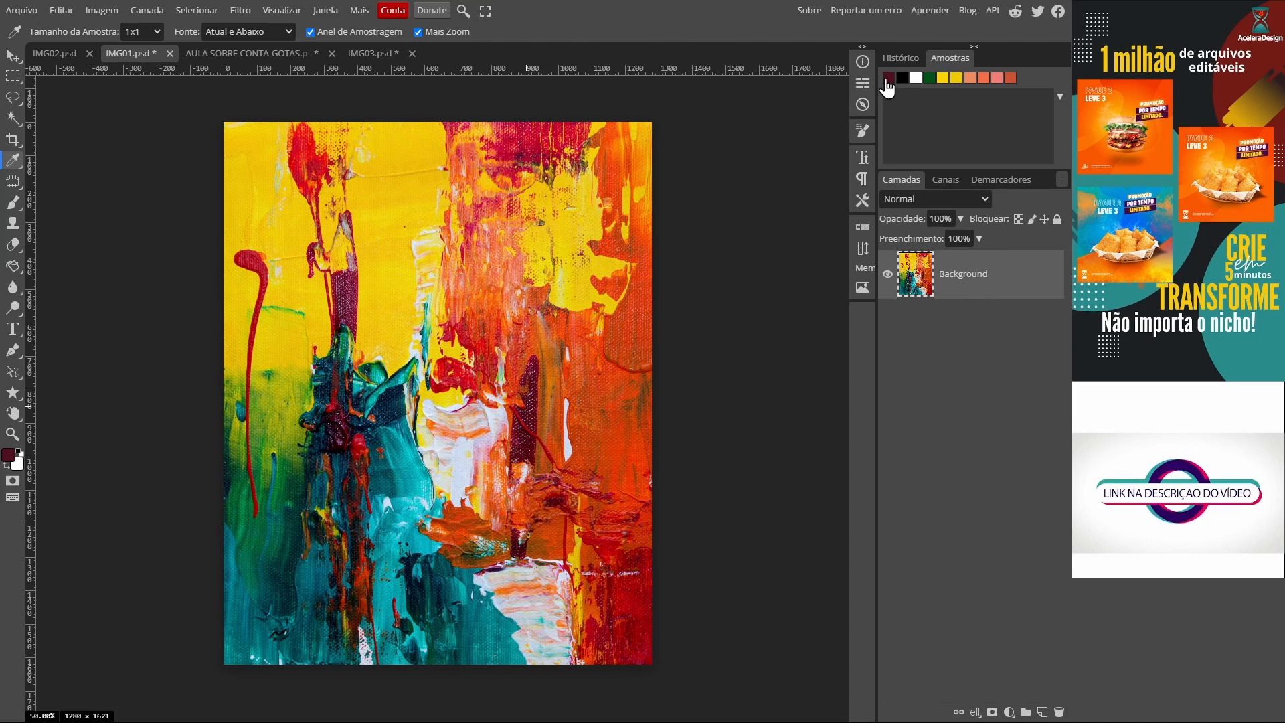
pyautogui.click(609, 403)
pyautogui.click(883, 84)
pyautogui.click(622, 237)
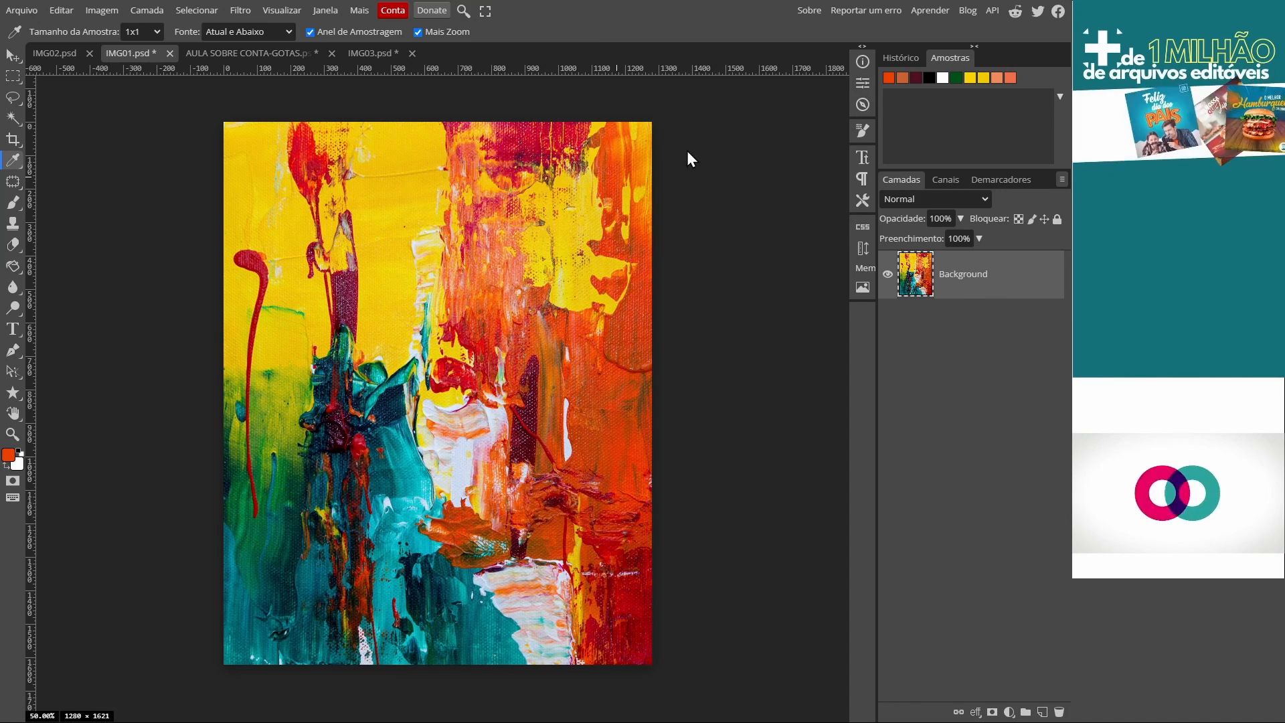
pyautogui.click(893, 87)
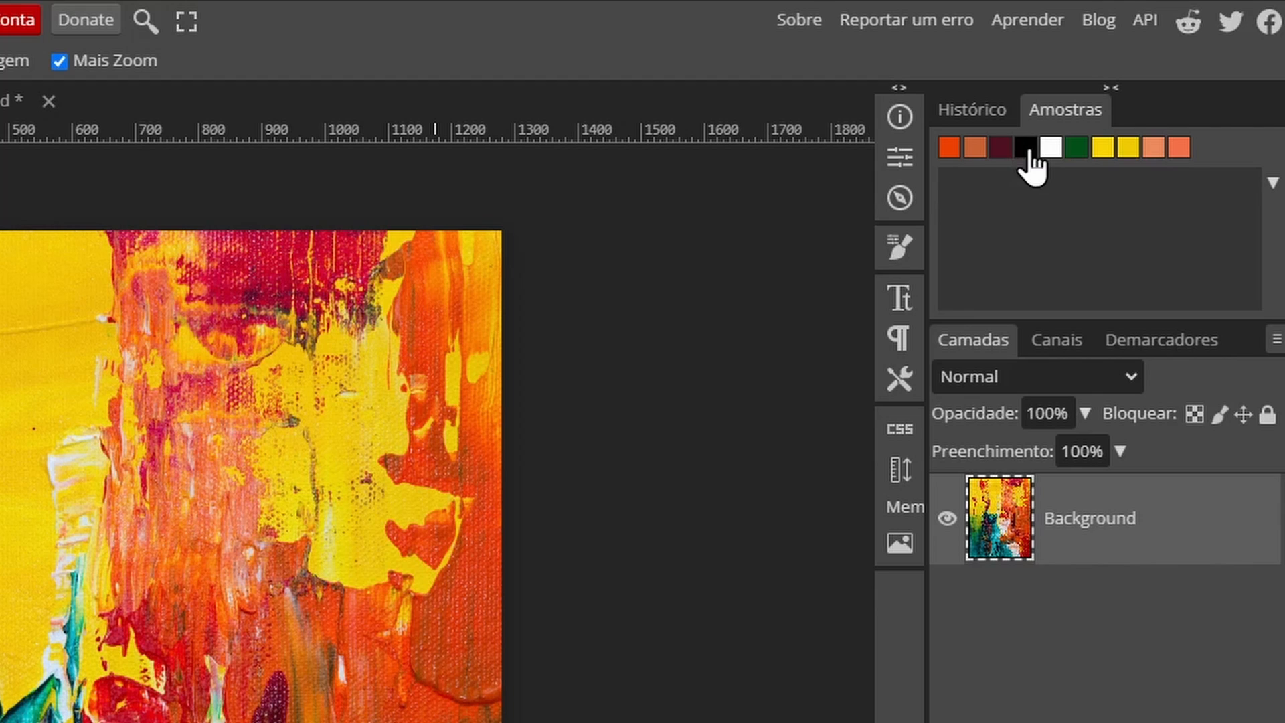
# Sample more colours across the IMG01 painting, including dark blue, yellow, orange, pale lavender and green.
pyautogui.click(1, 721)
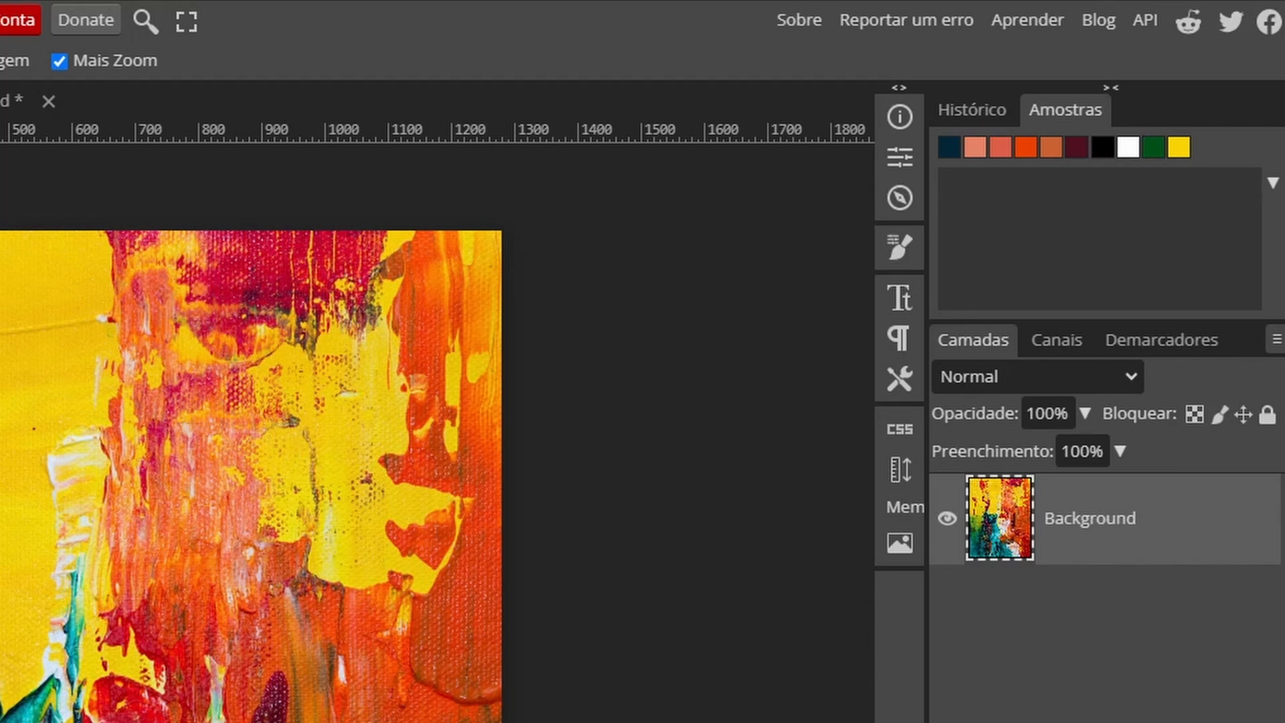
pyautogui.click(1, 490)
pyautogui.click(298, 400)
pyautogui.click(235, 600)
pyautogui.click(138, 710)
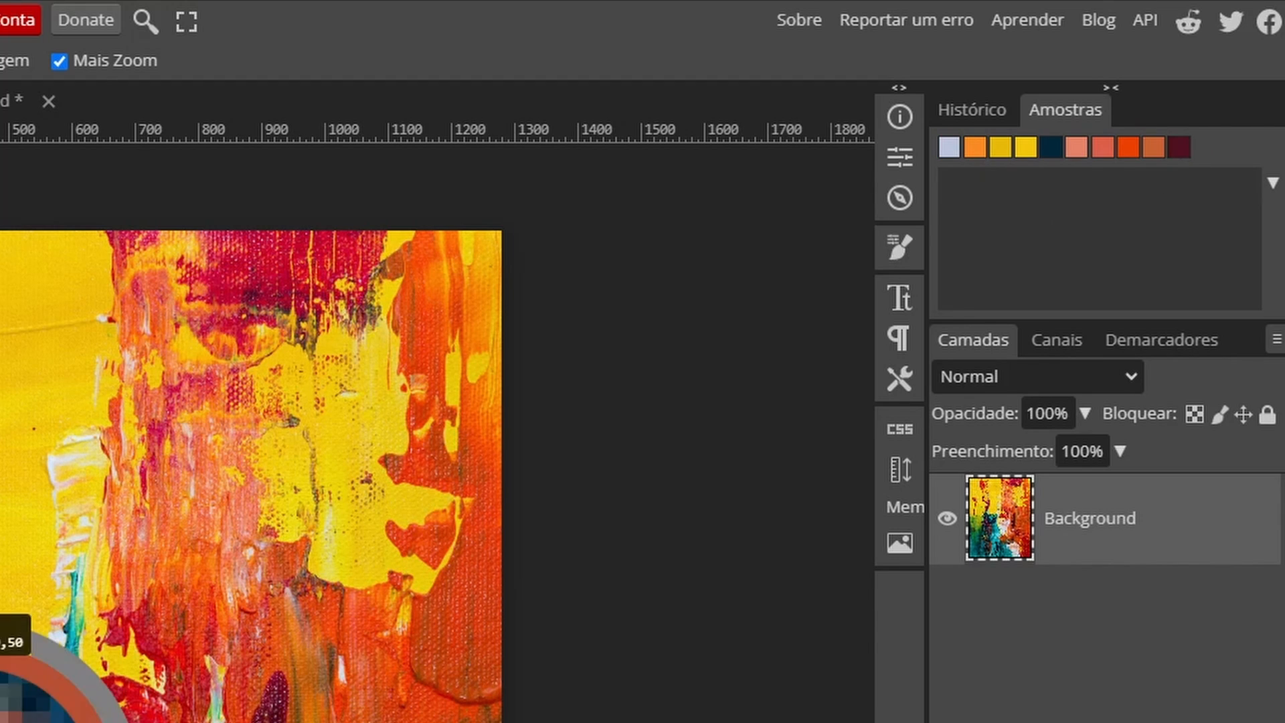
pyautogui.click(123, 683)
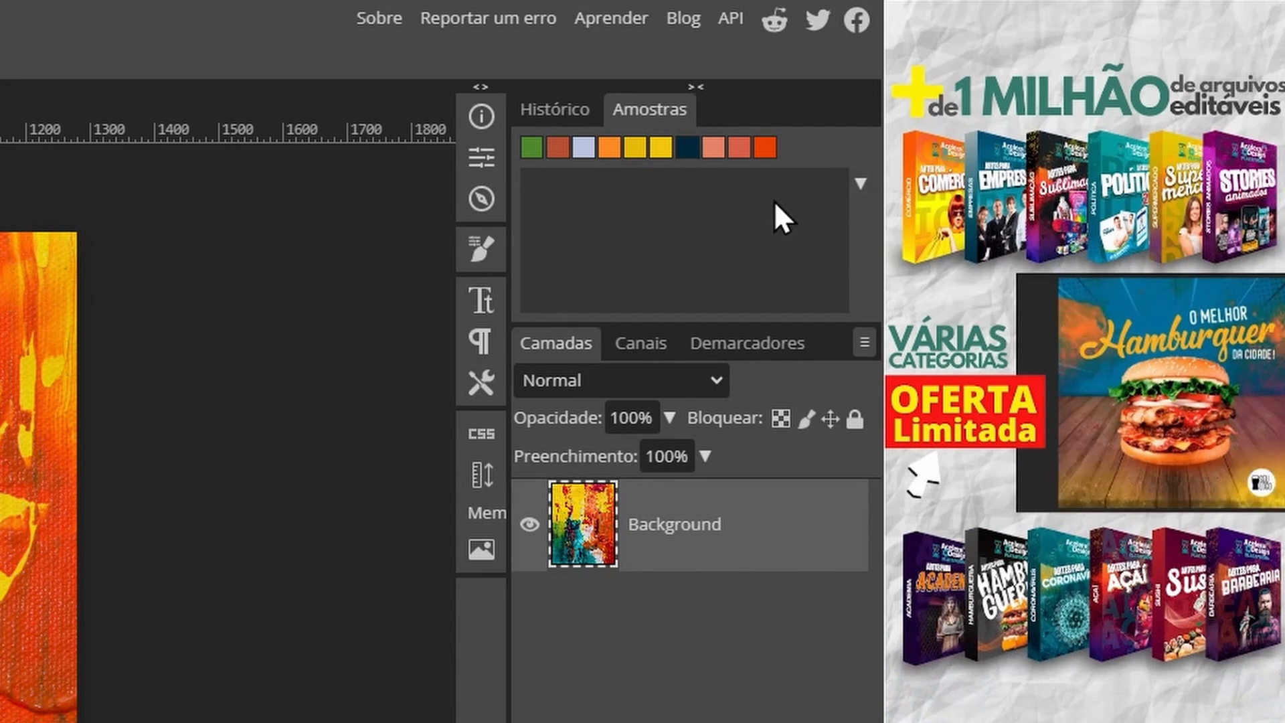
# Save the green foreground colour as a new swatch, then sample a yellow and save it as a swatch too.
pyautogui.click(860, 182)
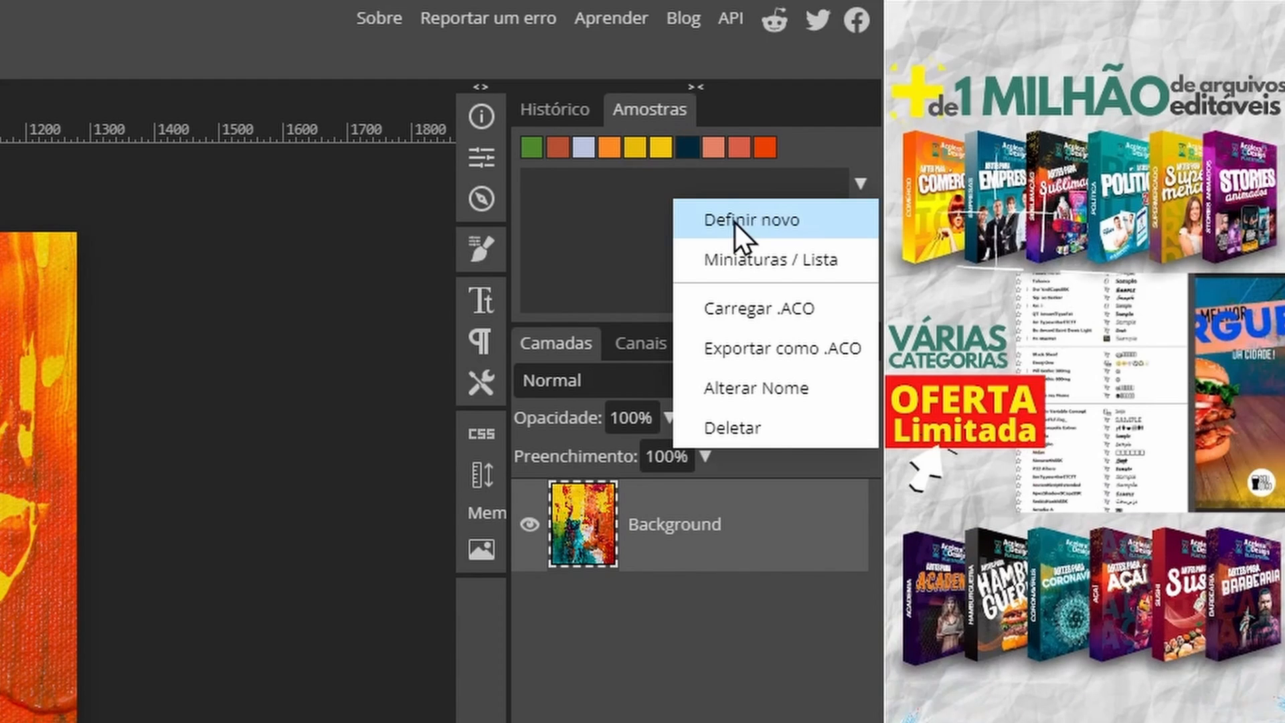
pyautogui.click(735, 222)
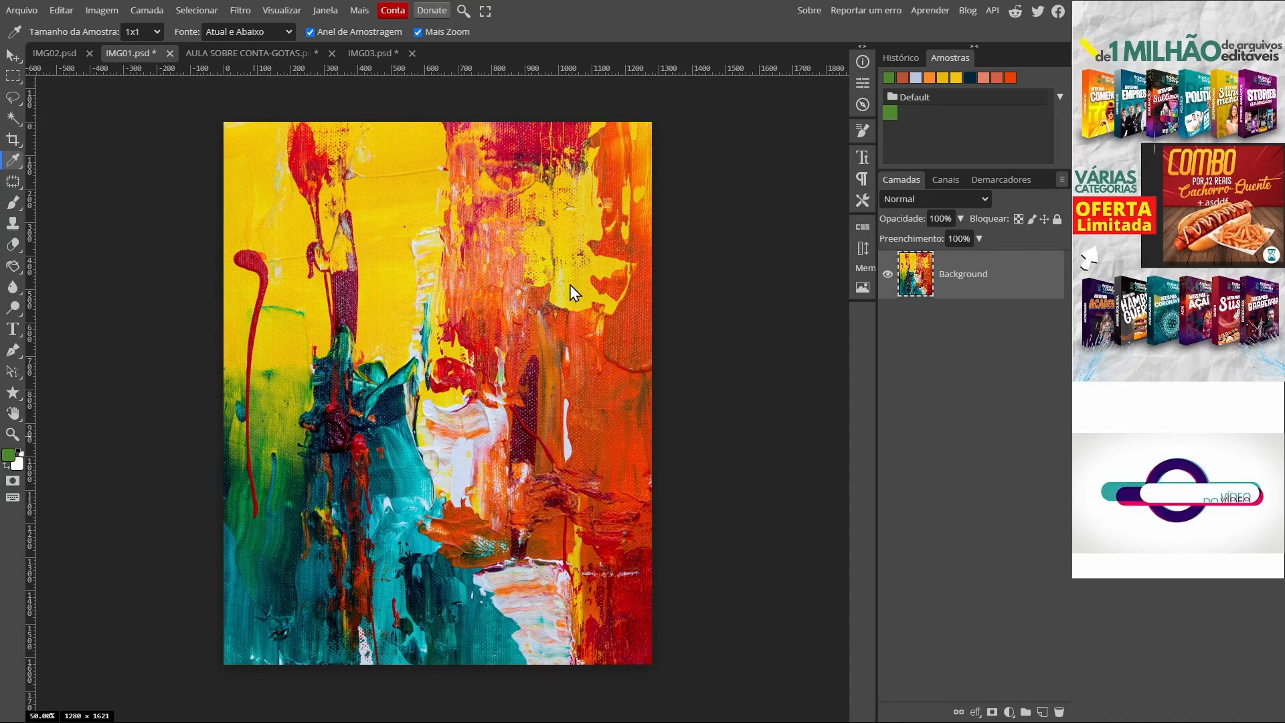
pyautogui.click(1060, 96)
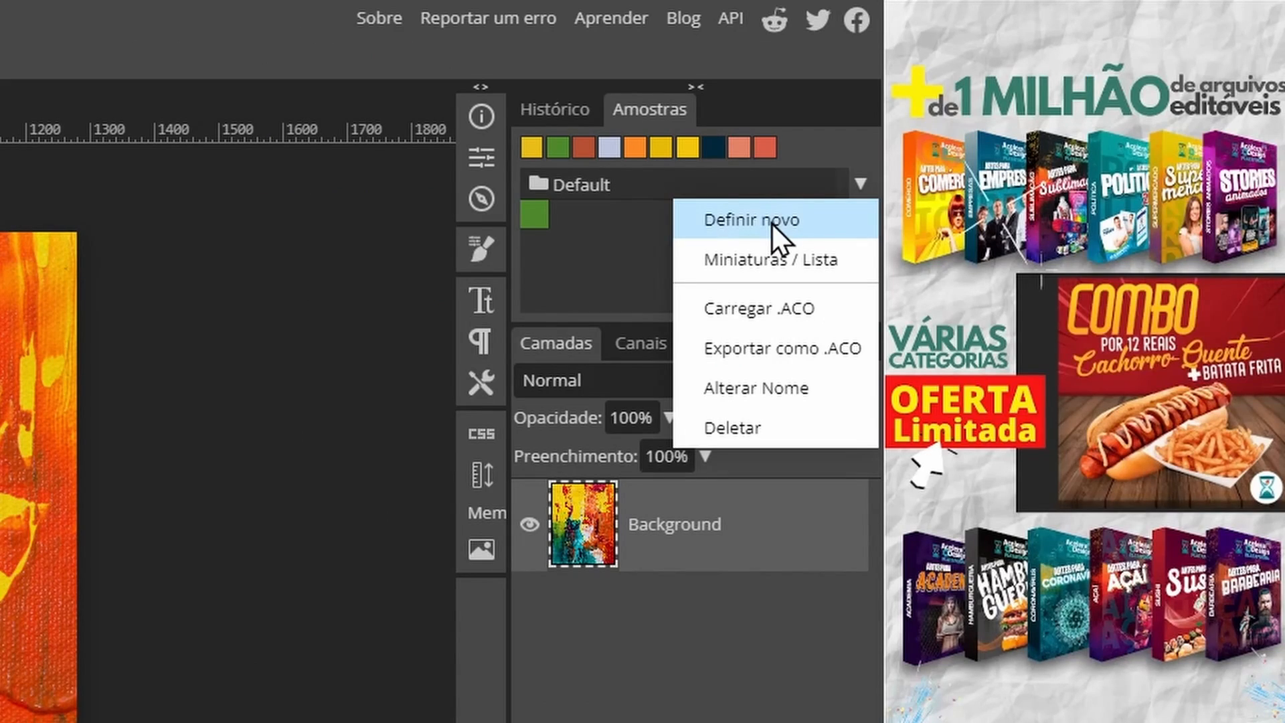
pyautogui.click(773, 223)
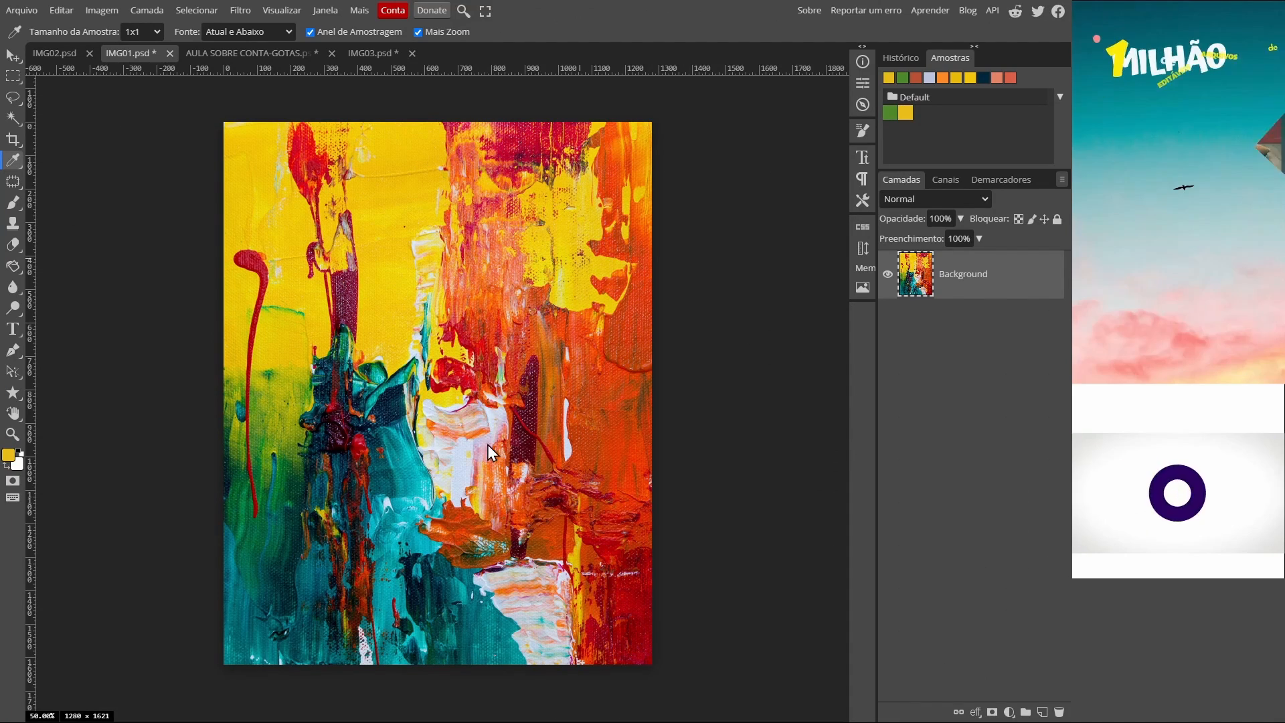
# Sample orange, pale aqua, mauve and crimson from the painting, saving each one as a new swatch.
pyautogui.click(491, 440)
pyautogui.click(1060, 96)
pyautogui.click(1028, 117)
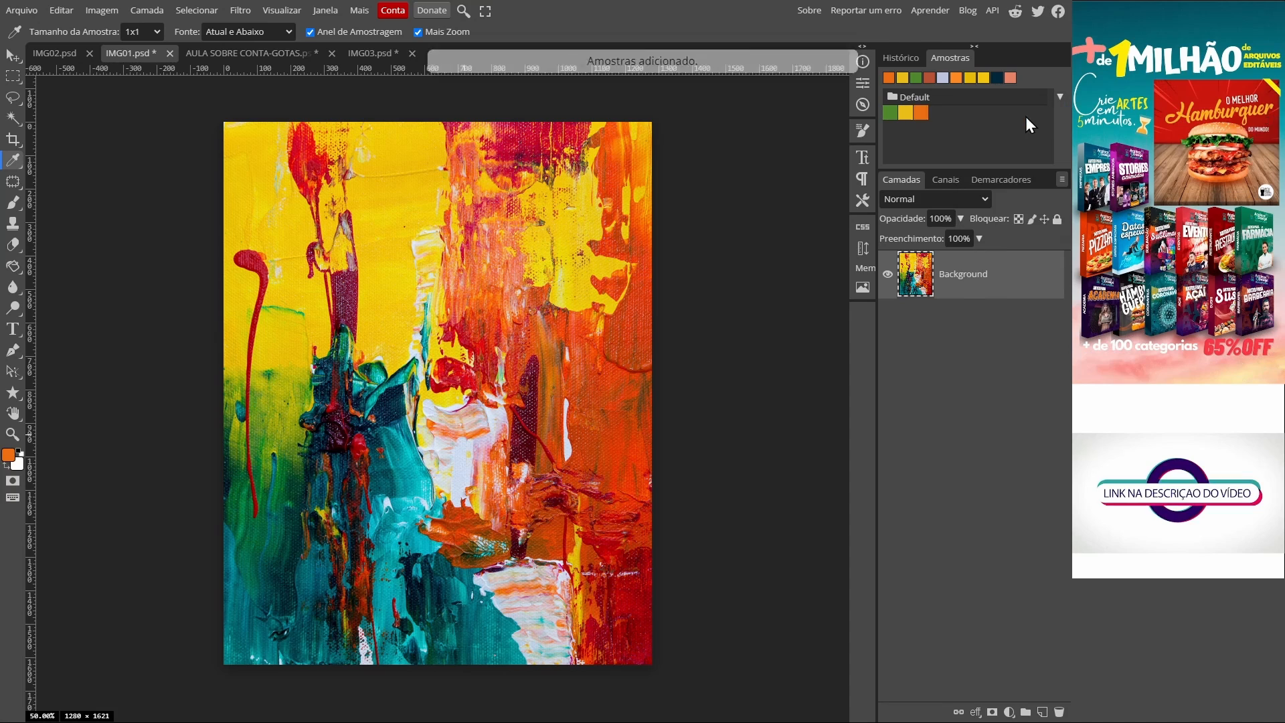
pyautogui.click(545, 625)
pyautogui.click(1059, 97)
pyautogui.click(1022, 114)
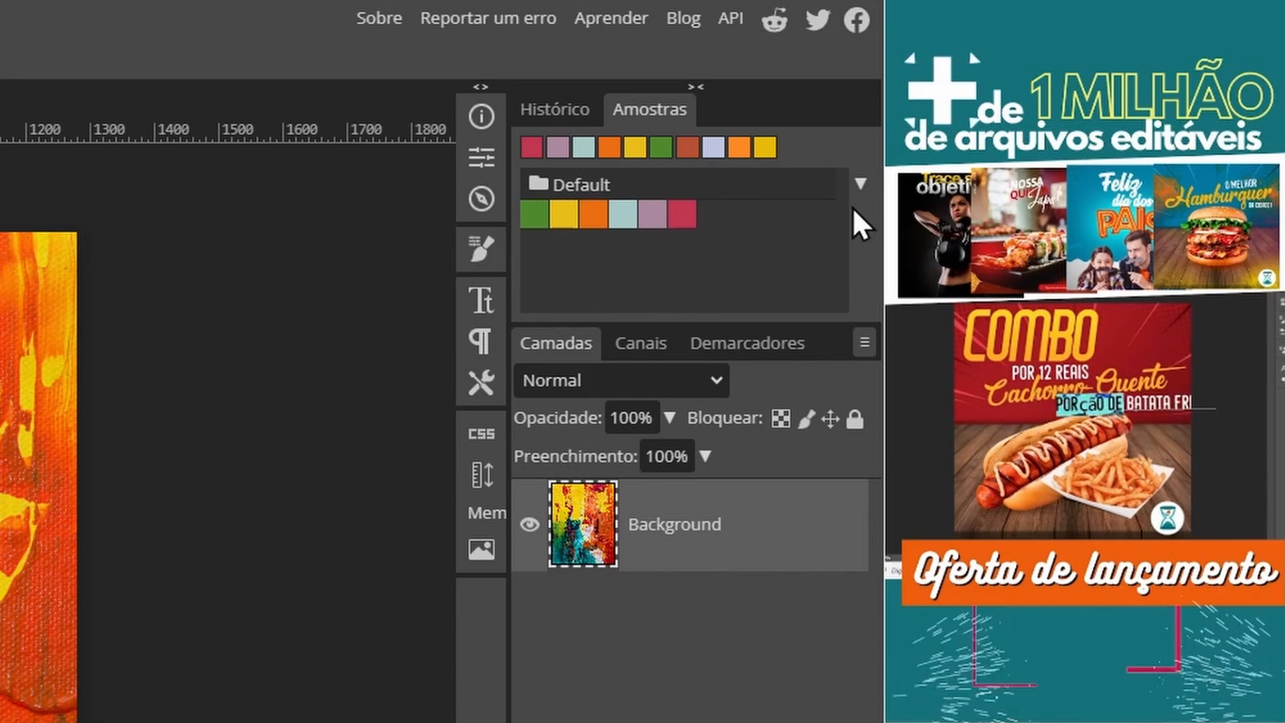
# Export the swatches as an .ACO file named MINHA_PALETA in the PALETAS DE CORES folder.
pyautogui.click(859, 183)
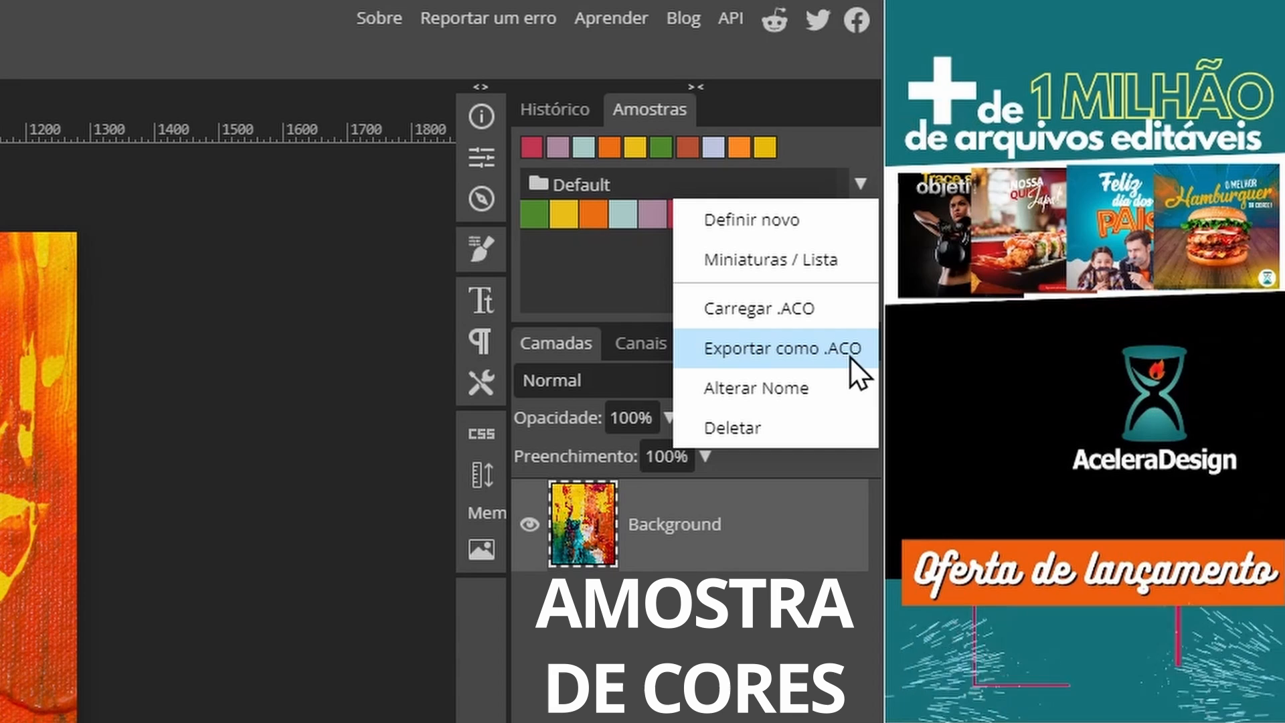
pyautogui.click(817, 349)
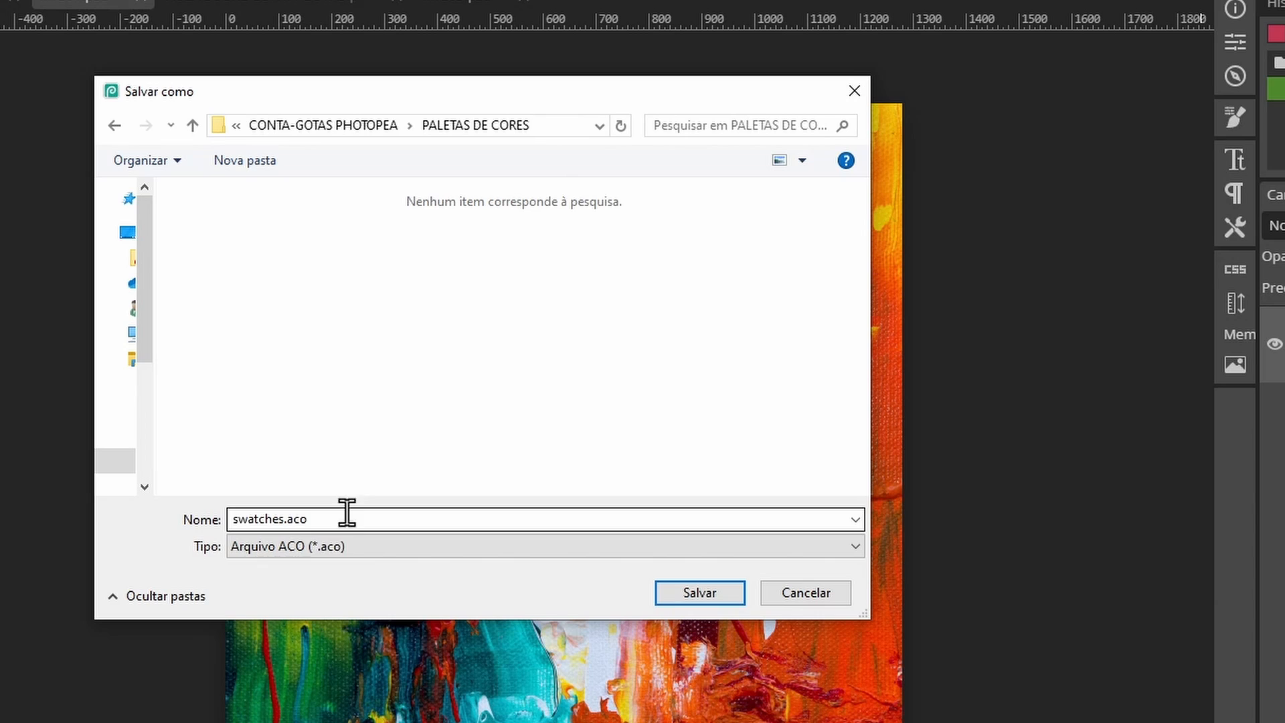
pyautogui.doubleClick(281, 522)
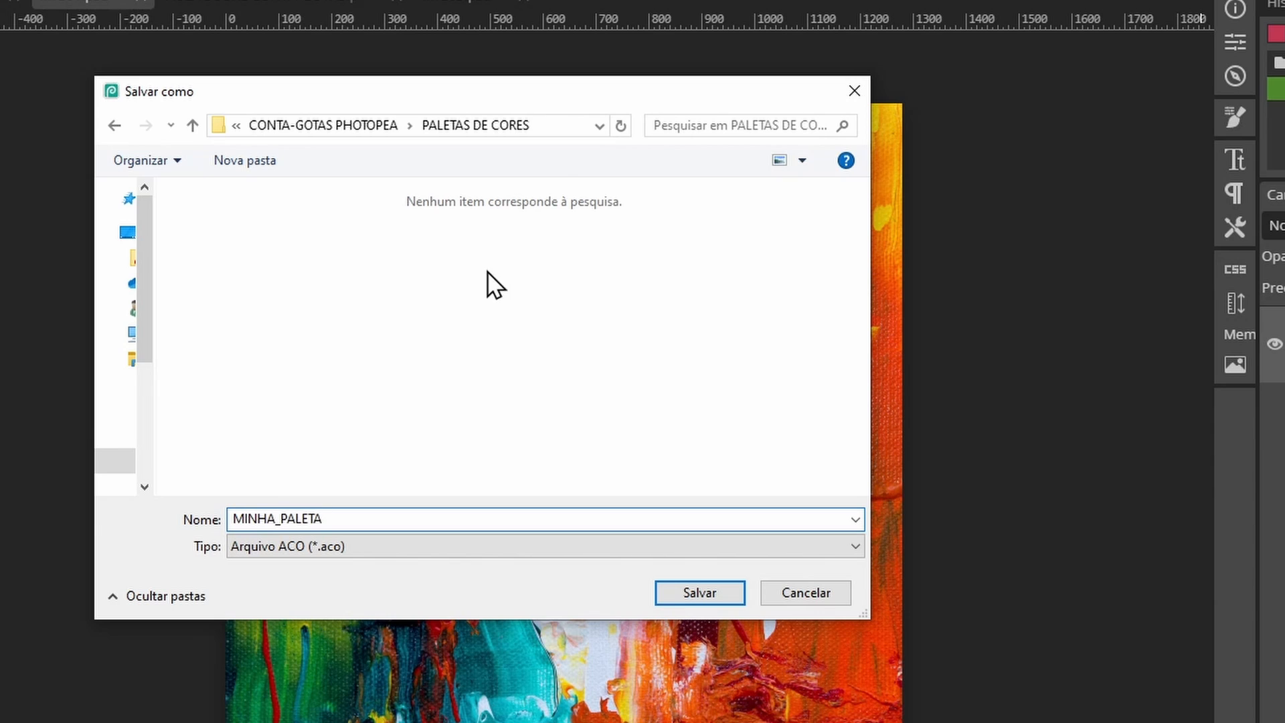
pyautogui.click(698, 592)
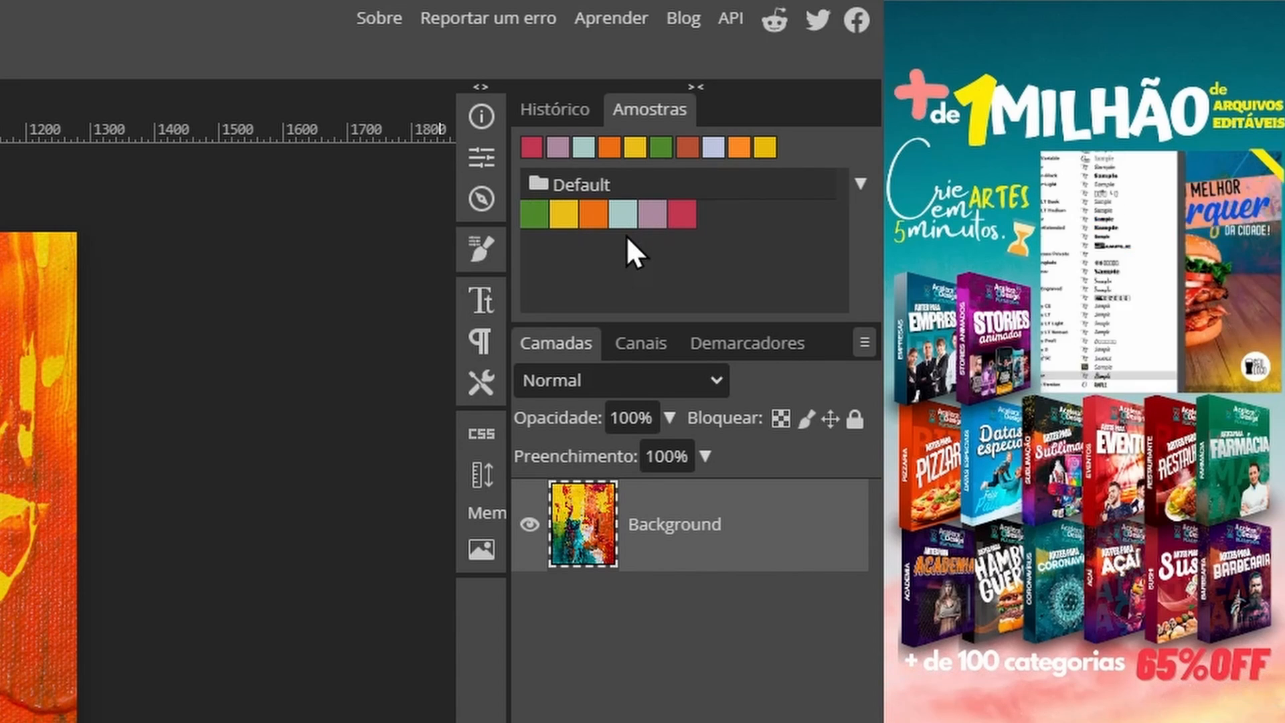
# Select all the swatches in the Default group, from green to crimson, and delete them.
pyautogui.click(533, 220)
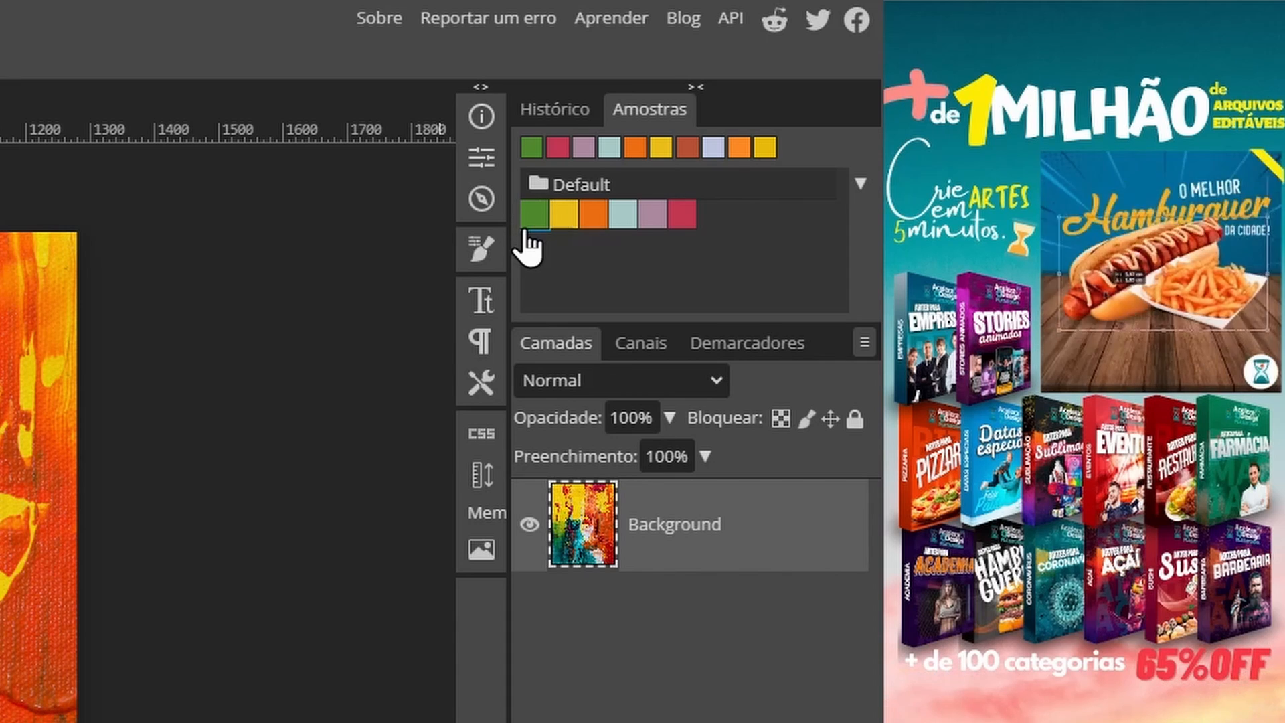
pyautogui.keyDown('shift'); pyautogui.click(681, 224); pyautogui.keyUp('shift')
pyautogui.click(858, 183)
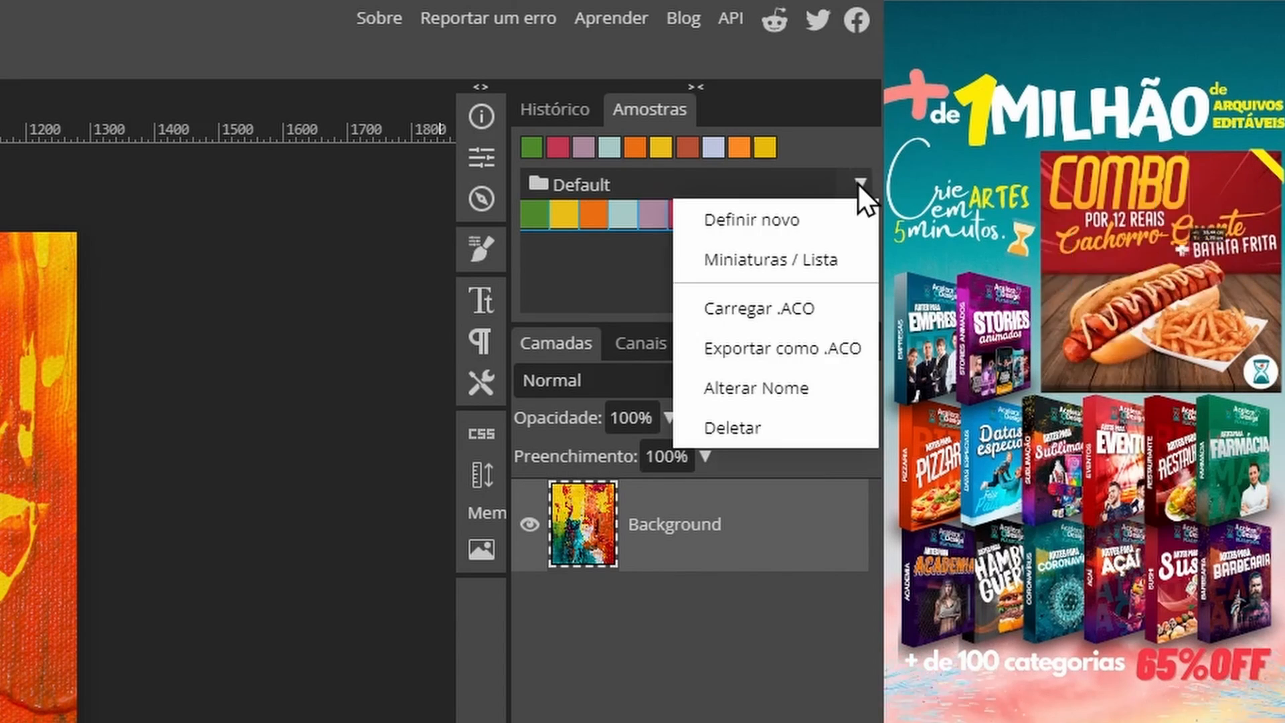
pyautogui.click(716, 430)
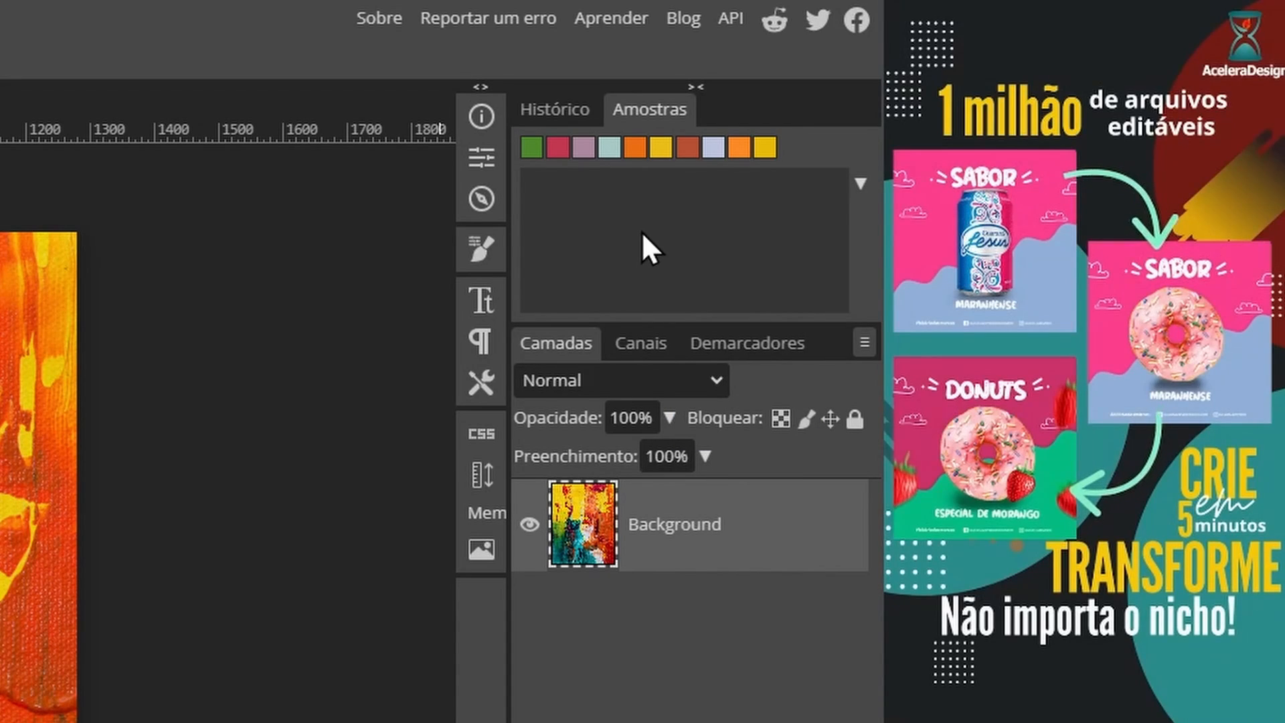
# Load the MINHA_PALETA.aco palette into the swatches and agree to load it the next time the editor is used.
pyautogui.click(860, 182)
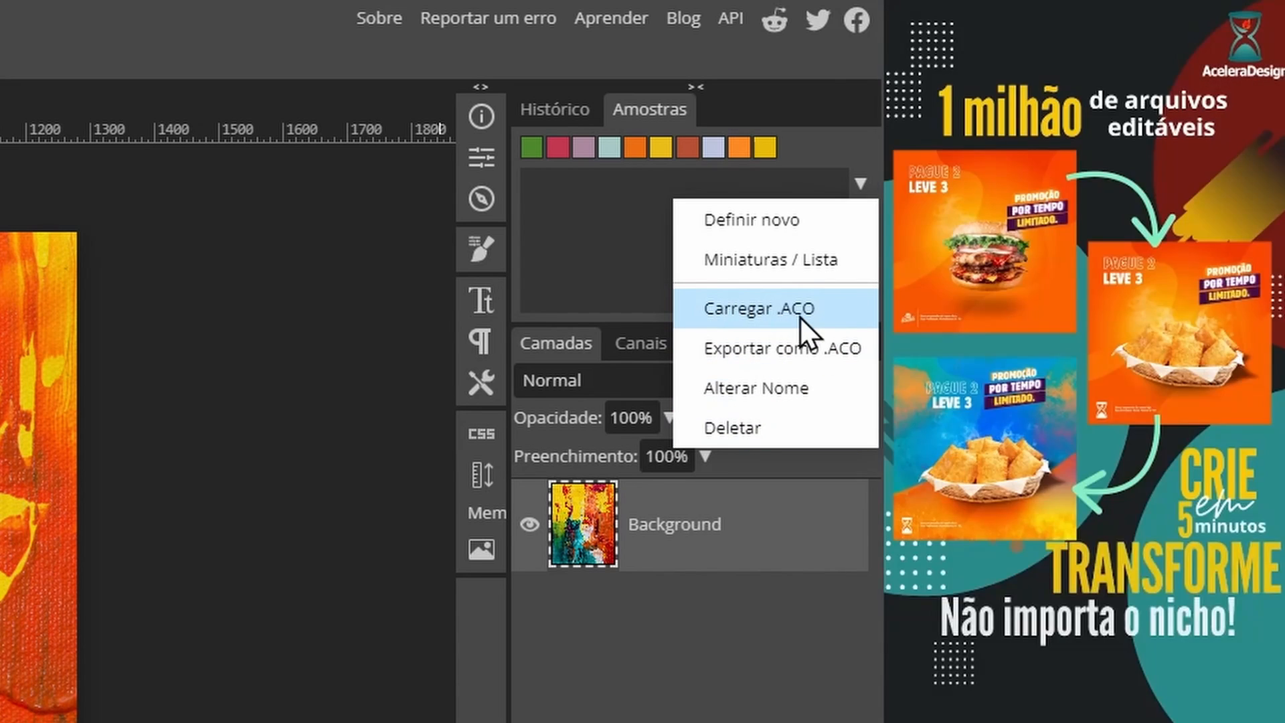
pyautogui.click(799, 316)
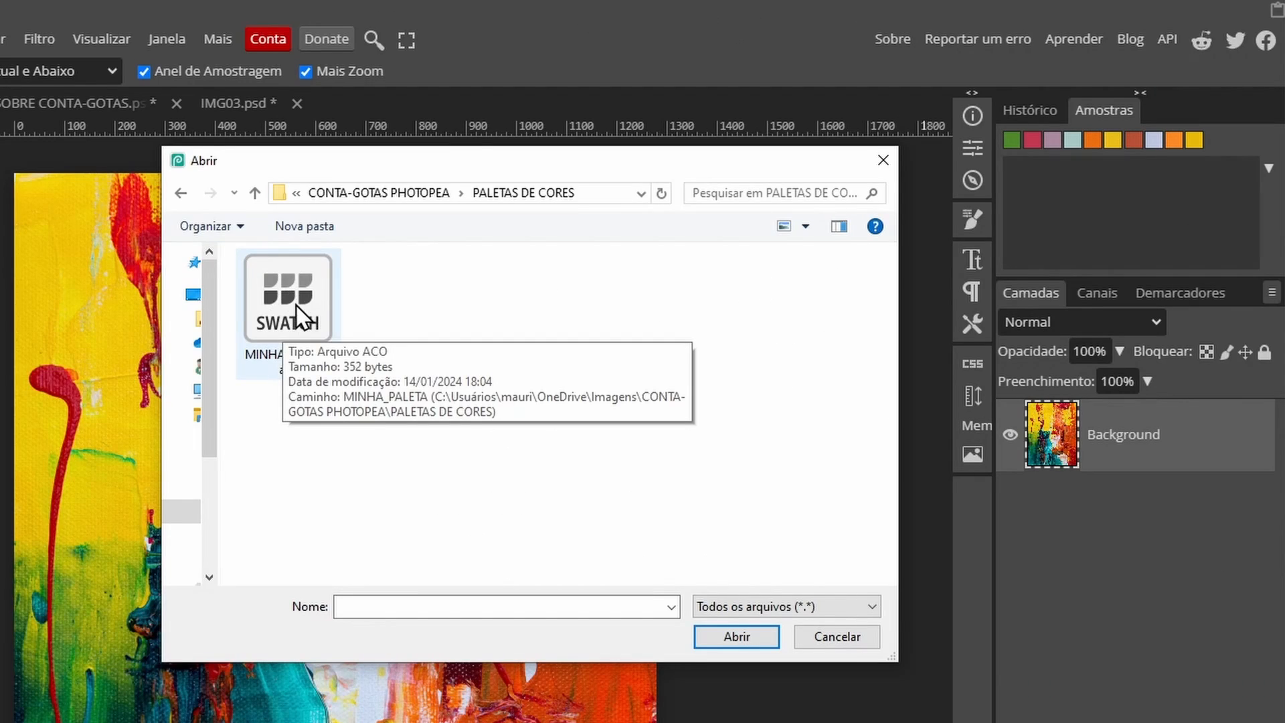
pyautogui.click(282, 296)
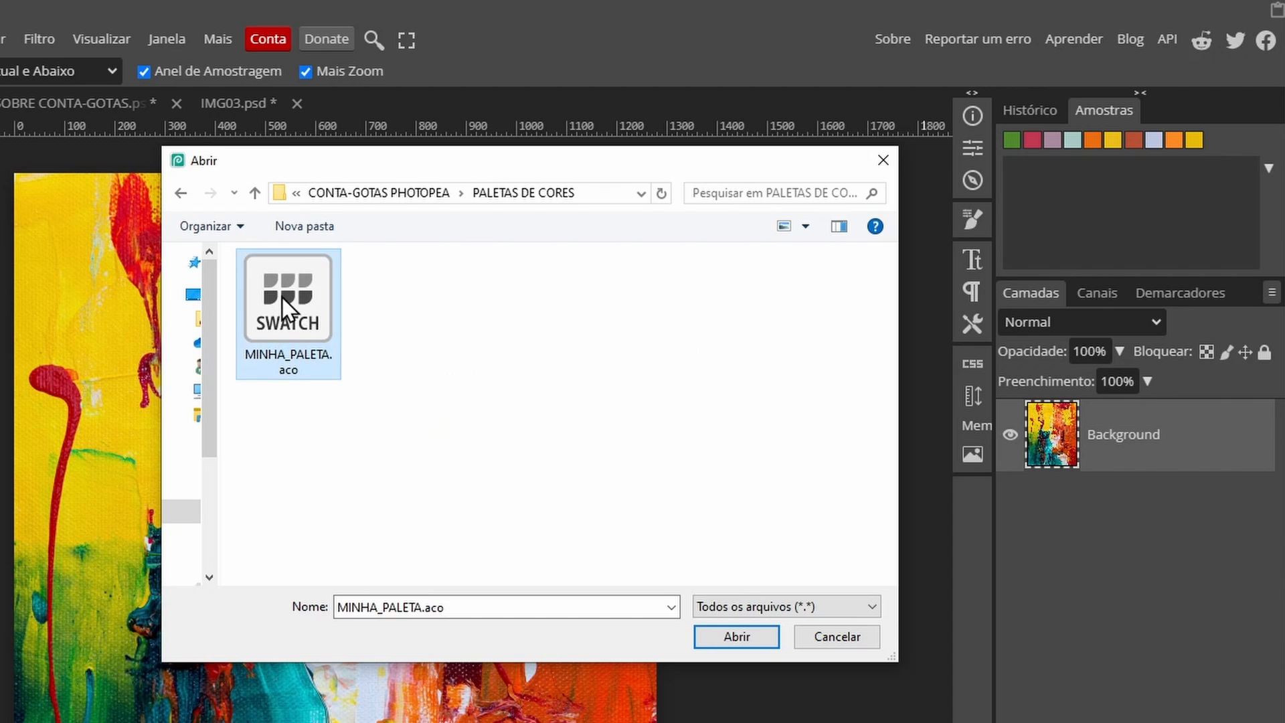
pyautogui.click(737, 636)
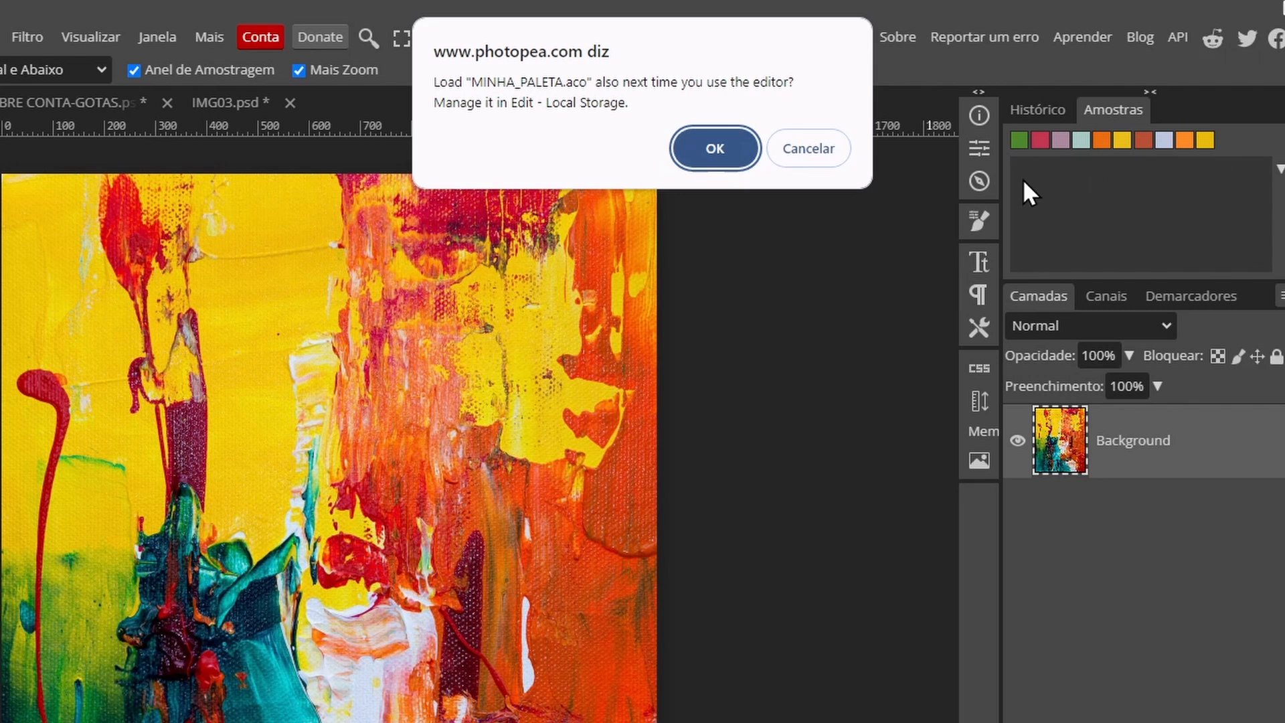
pyautogui.click(716, 149)
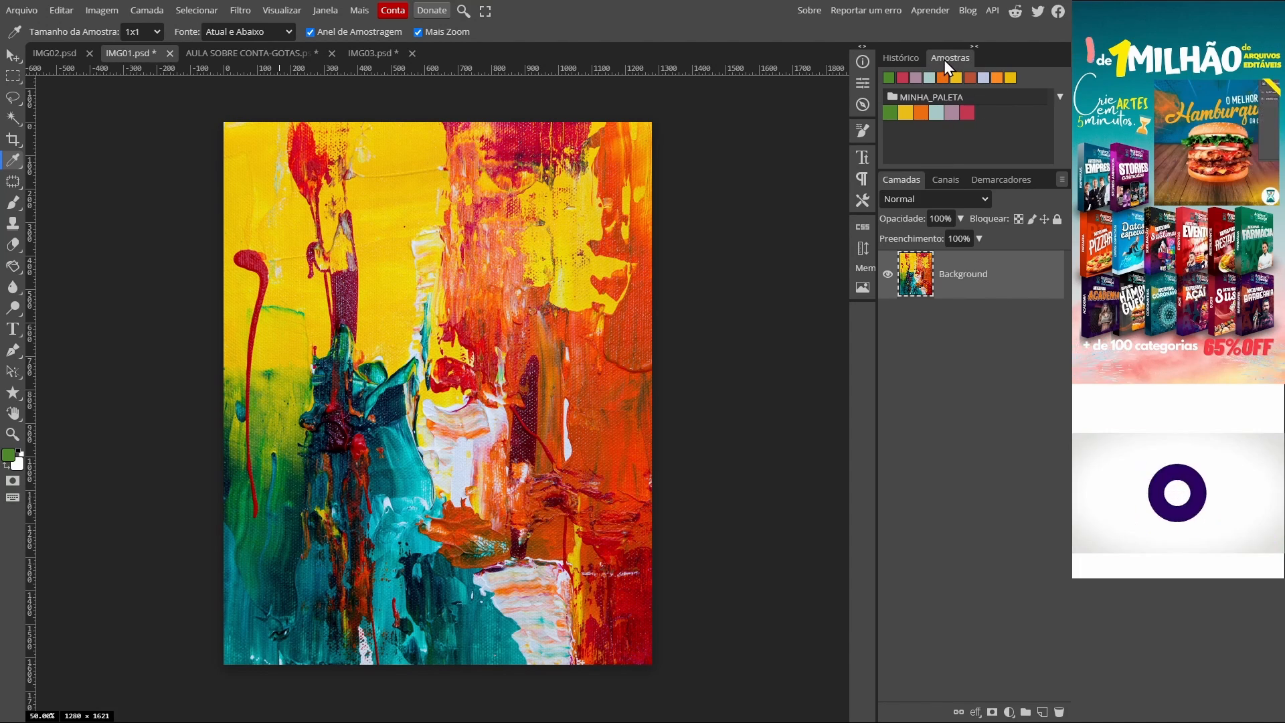
# Display the colour information and place a Demonstrador de cores sampling point on the yellow paint near the painting's upper left.
pyautogui.click(324, 11)
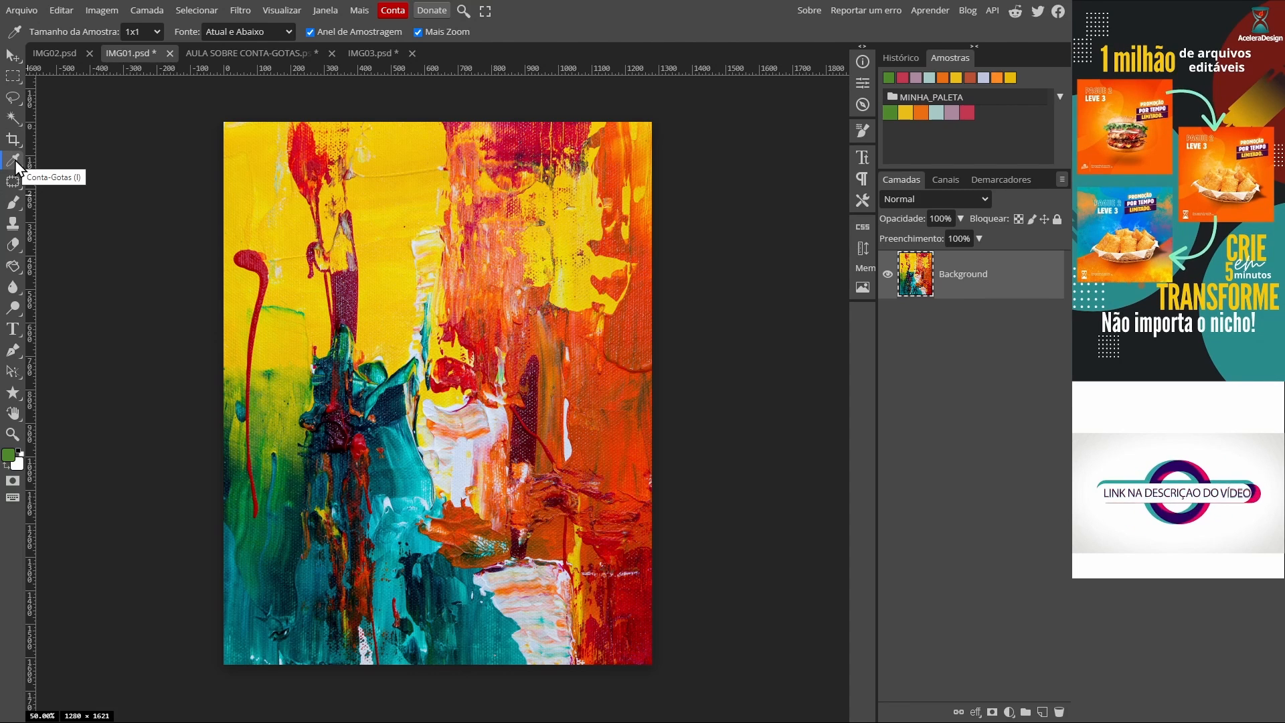
pyautogui.rightClick(14, 162)
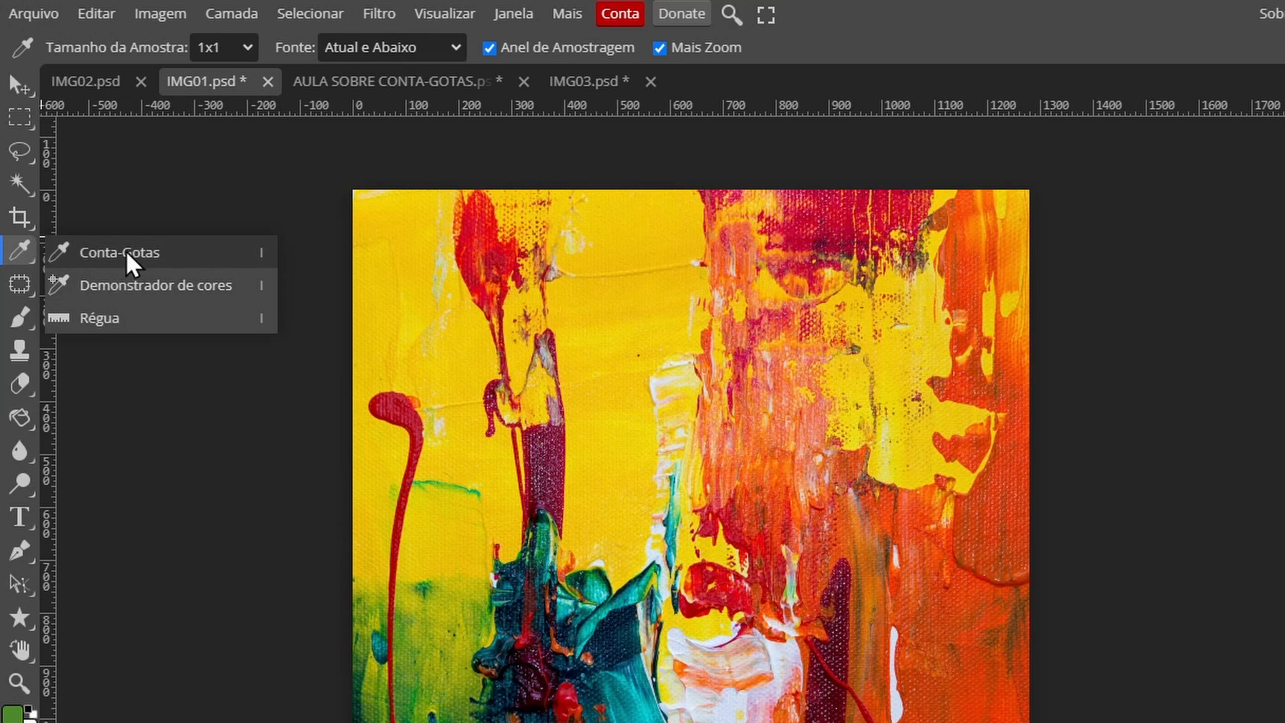
pyautogui.click(142, 281)
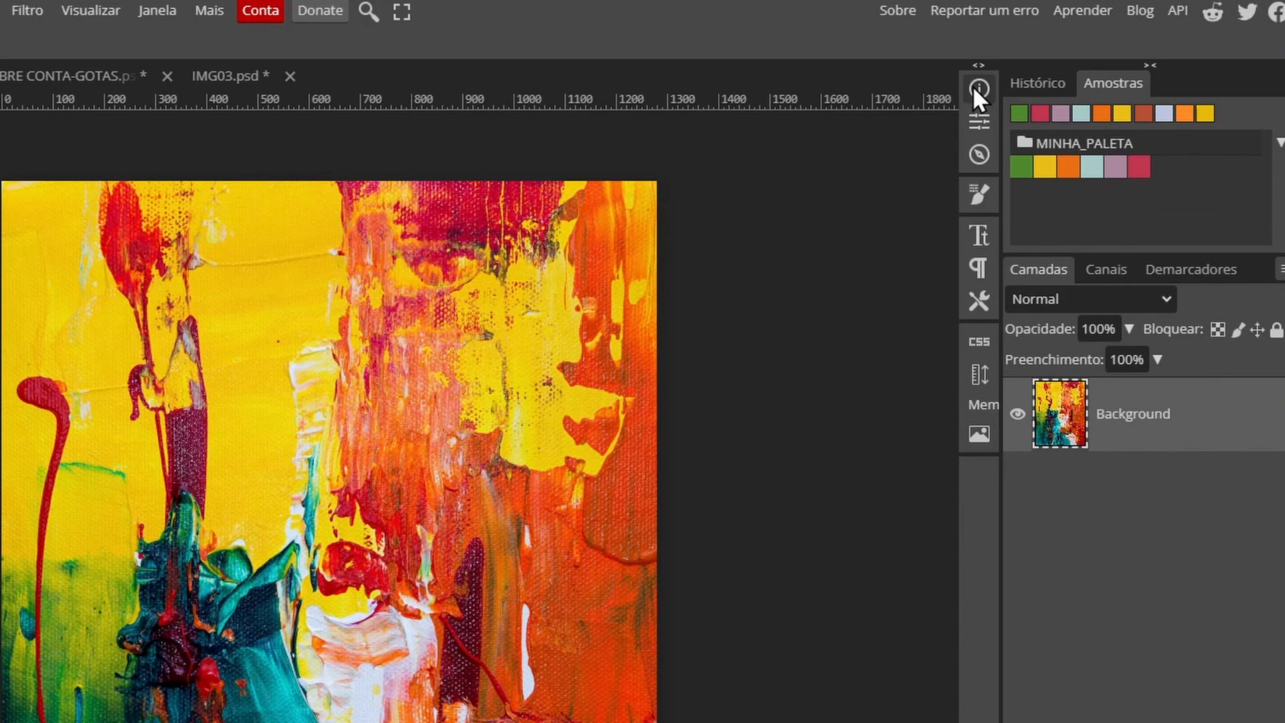
pyautogui.click(974, 87)
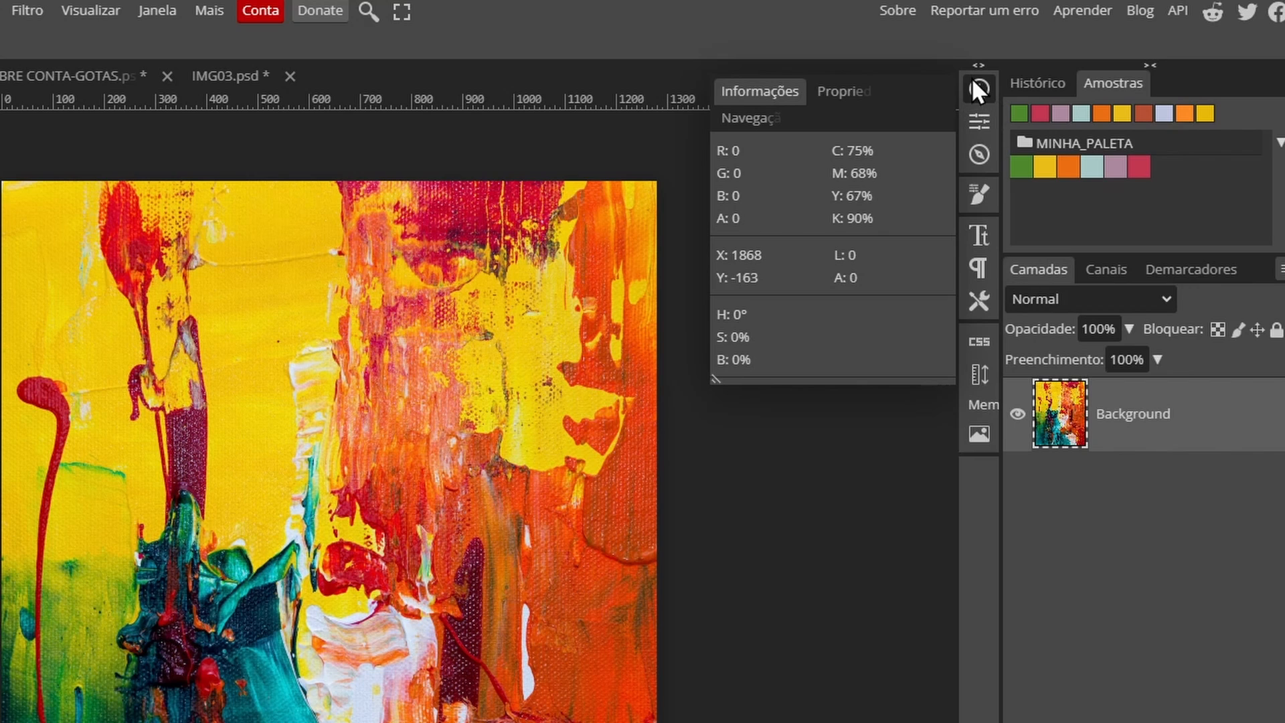
pyautogui.click(158, 12)
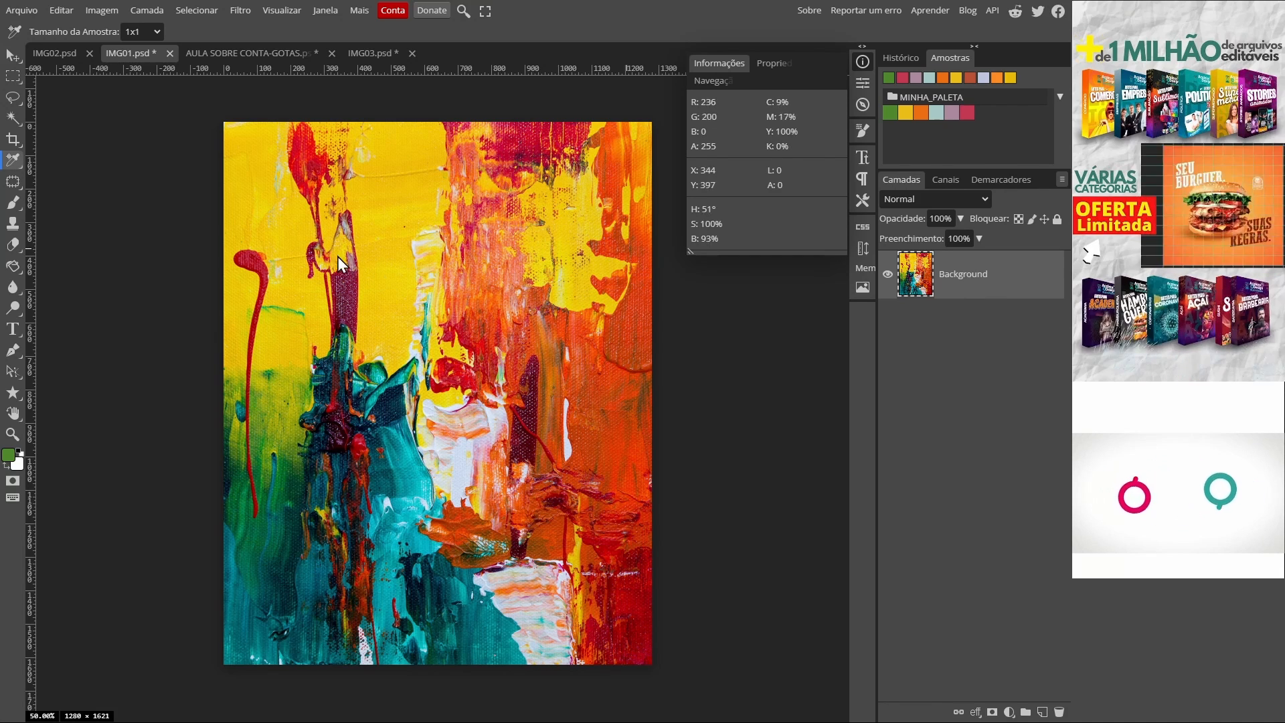
pyautogui.click(246, 227)
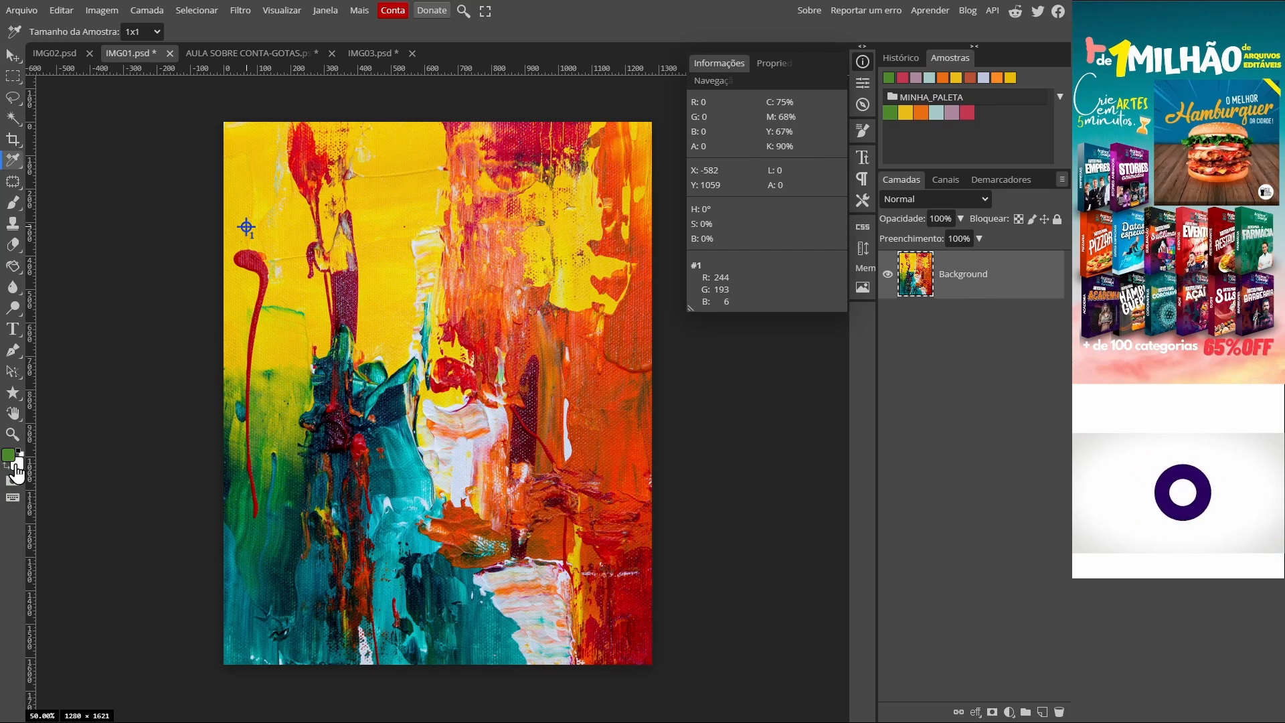
# Try entering the sampled yellow as R 244, G 193, B 6 for the foreground colour and select its hex code.
pyautogui.click(9, 456)
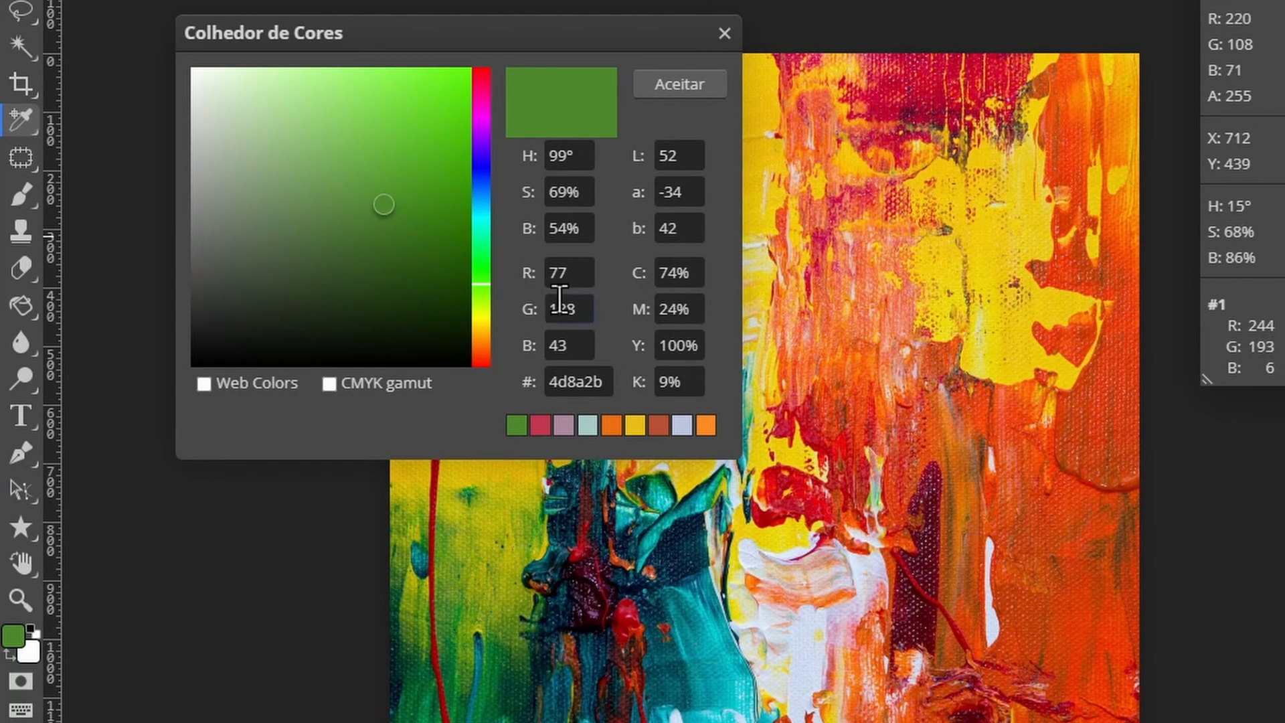
pyautogui.doubleClick(584, 275)
pyautogui.write('244')
pyautogui.click(584, 311)
pyautogui.doubleClick(583, 310)
pyautogui.write('193')
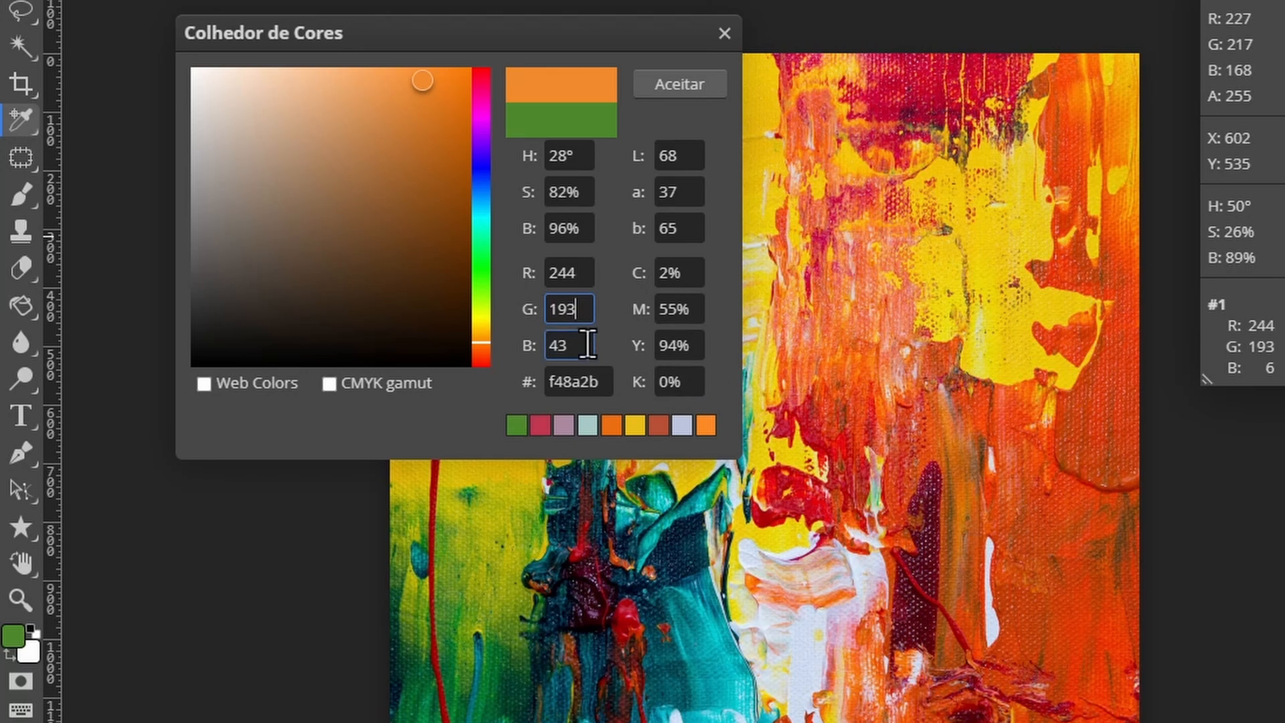
pyautogui.doubleClick(551, 344)
pyautogui.write('6')
pyautogui.click(616, 297)
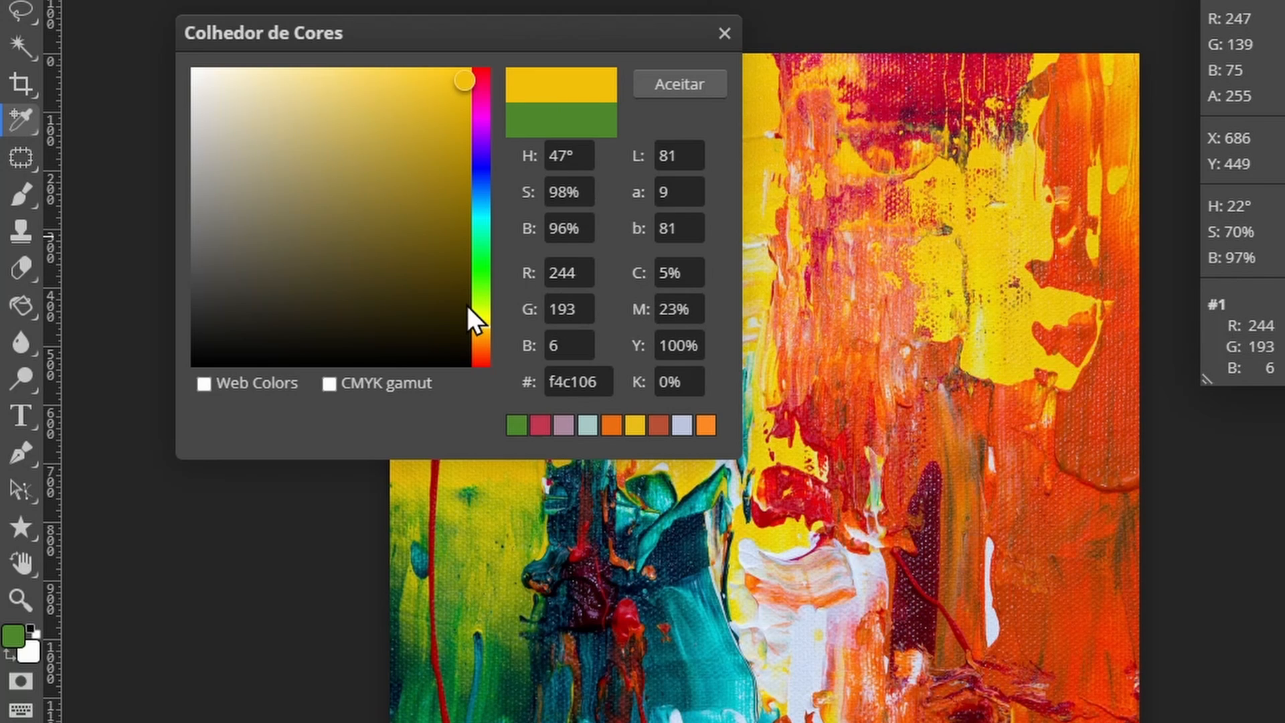
pyautogui.click(562, 309)
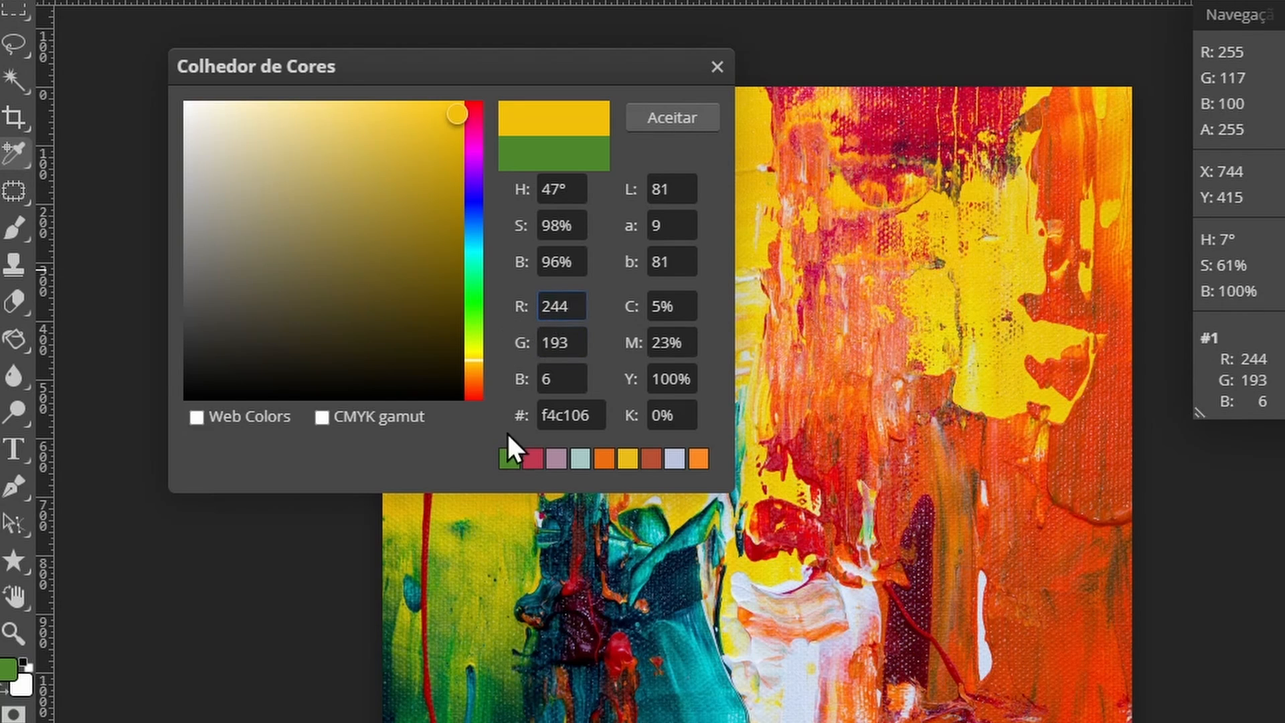
pyautogui.click(582, 415)
pyautogui.moveTo(586, 416); pyautogui.dragTo(536, 416)
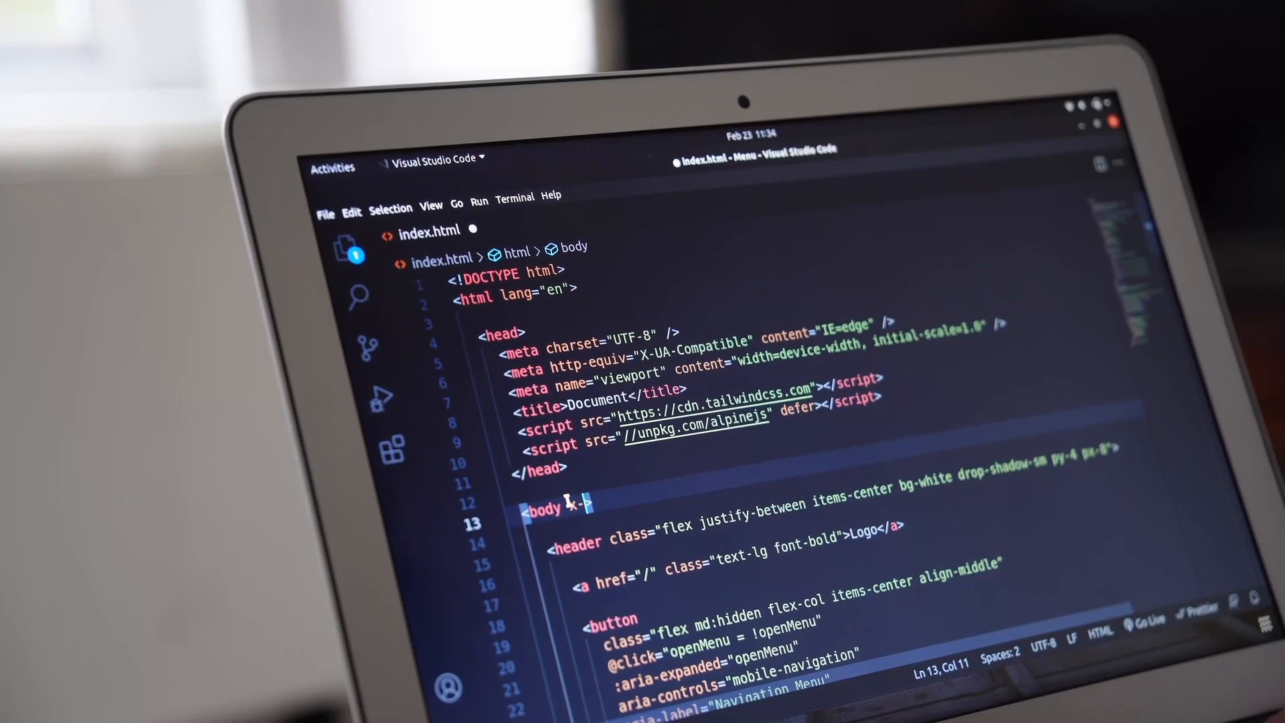
pyautogui.write('{}')
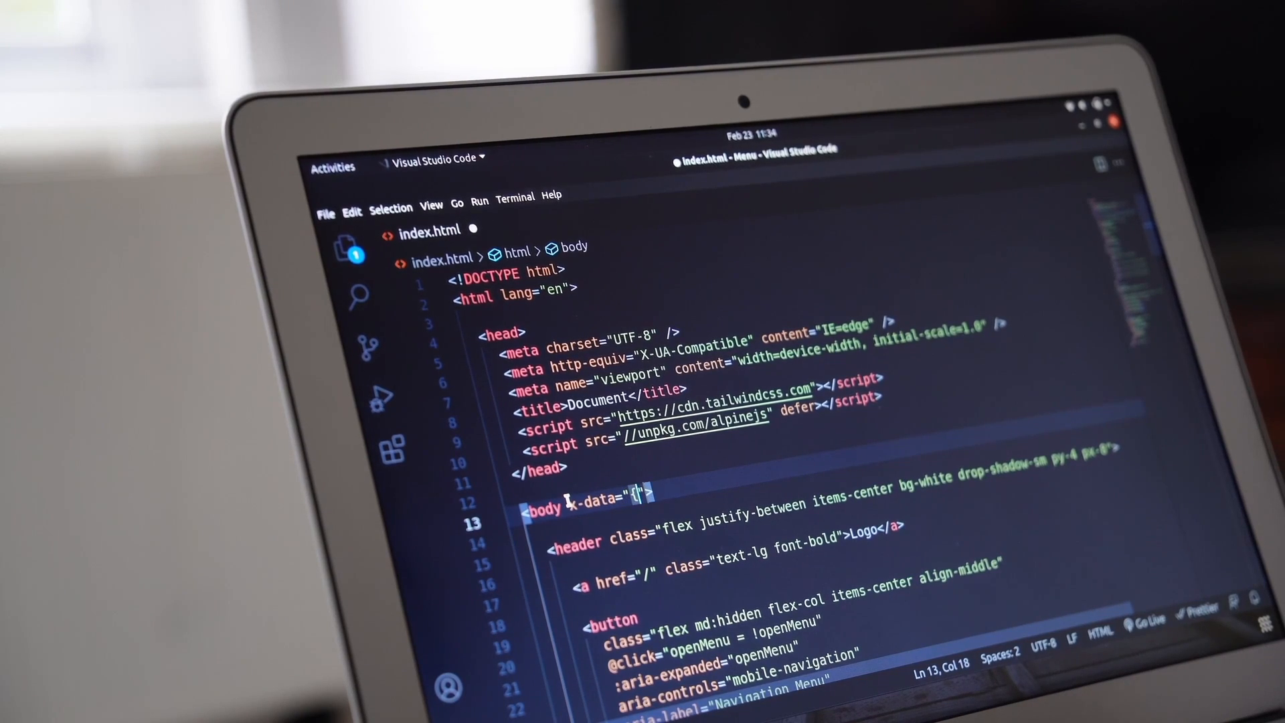
pyautogui.press('Left')
pyautogui.write('open')
pyautogui.write(':false')
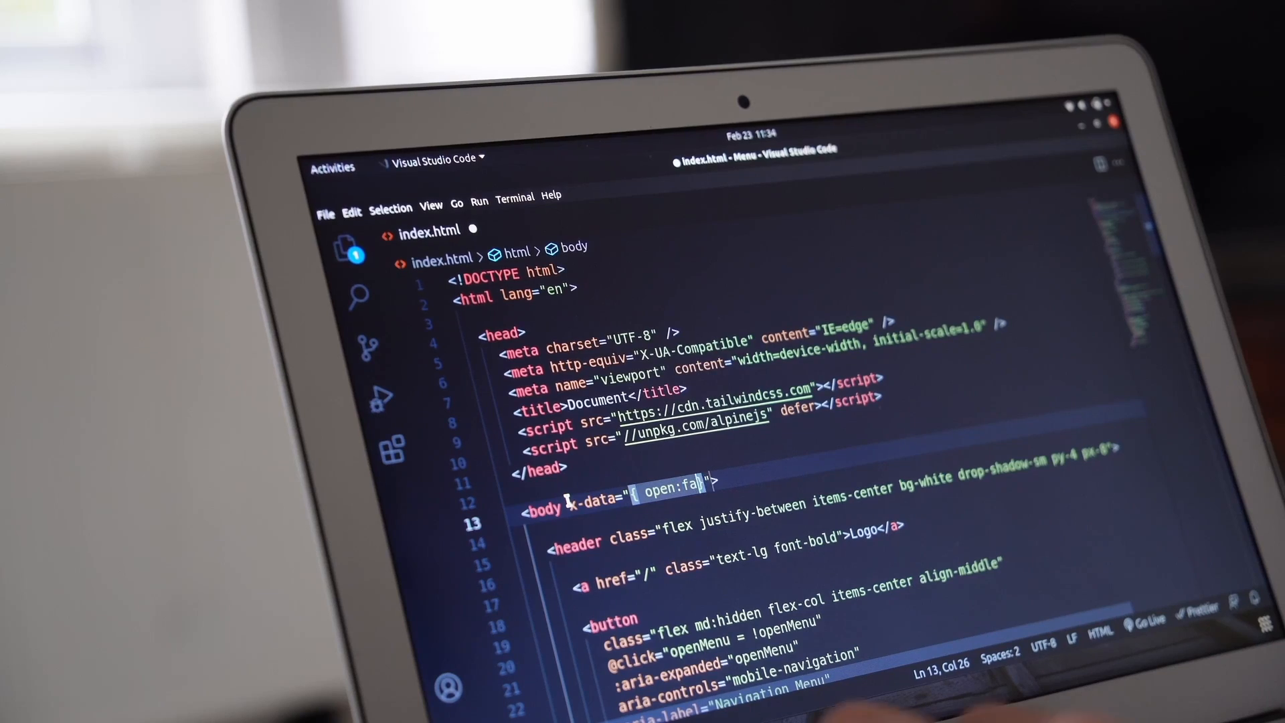
pyautogui.press('Right')
pyautogui.press('Right')
pyautogui.write(':c')
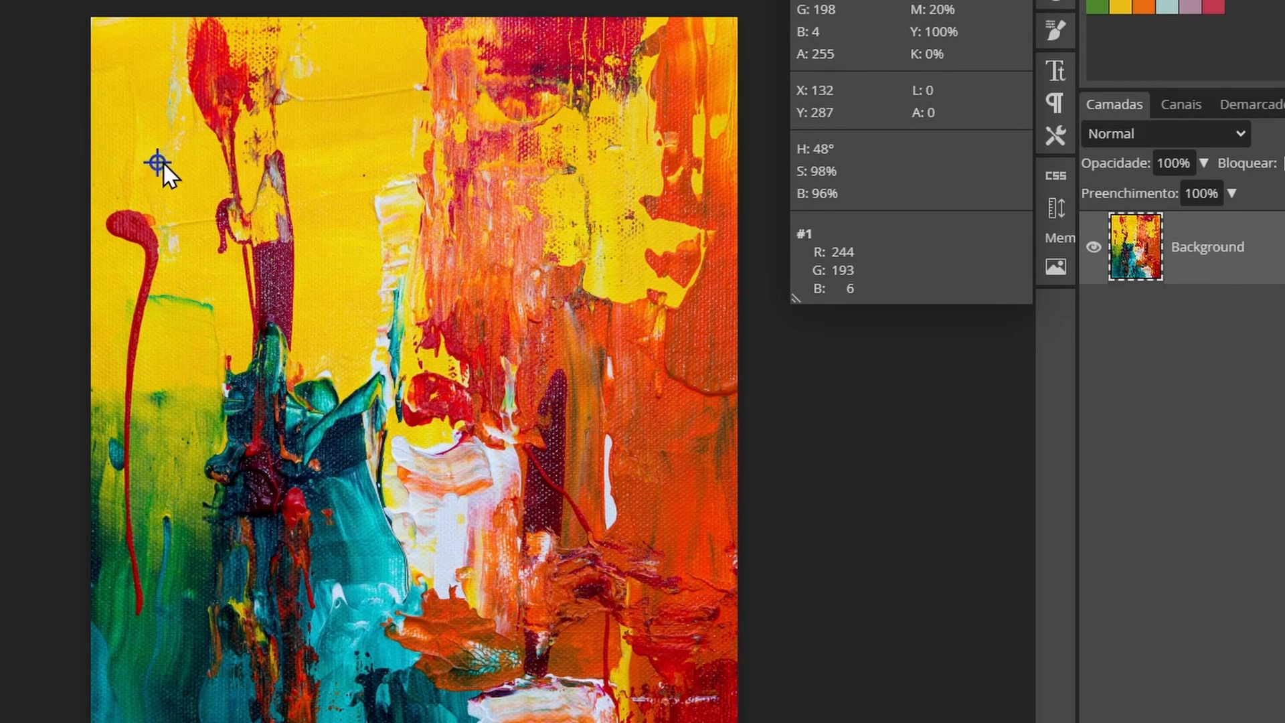
# Move the first sampling point onto the red paint and place nine more across the yellow, orange, brown, teal and green areas.
pyautogui.moveTo(175, 157); pyautogui.dragTo(204, 139)
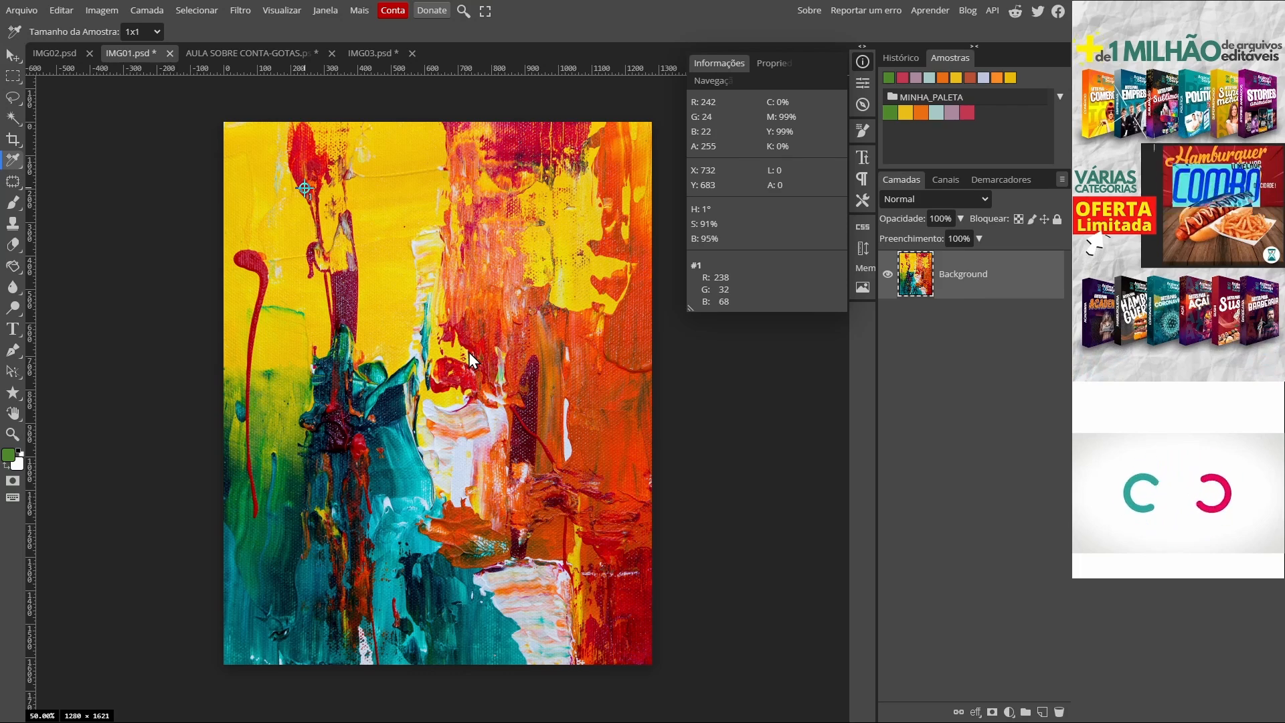
pyautogui.click(387, 213)
pyautogui.click(369, 287)
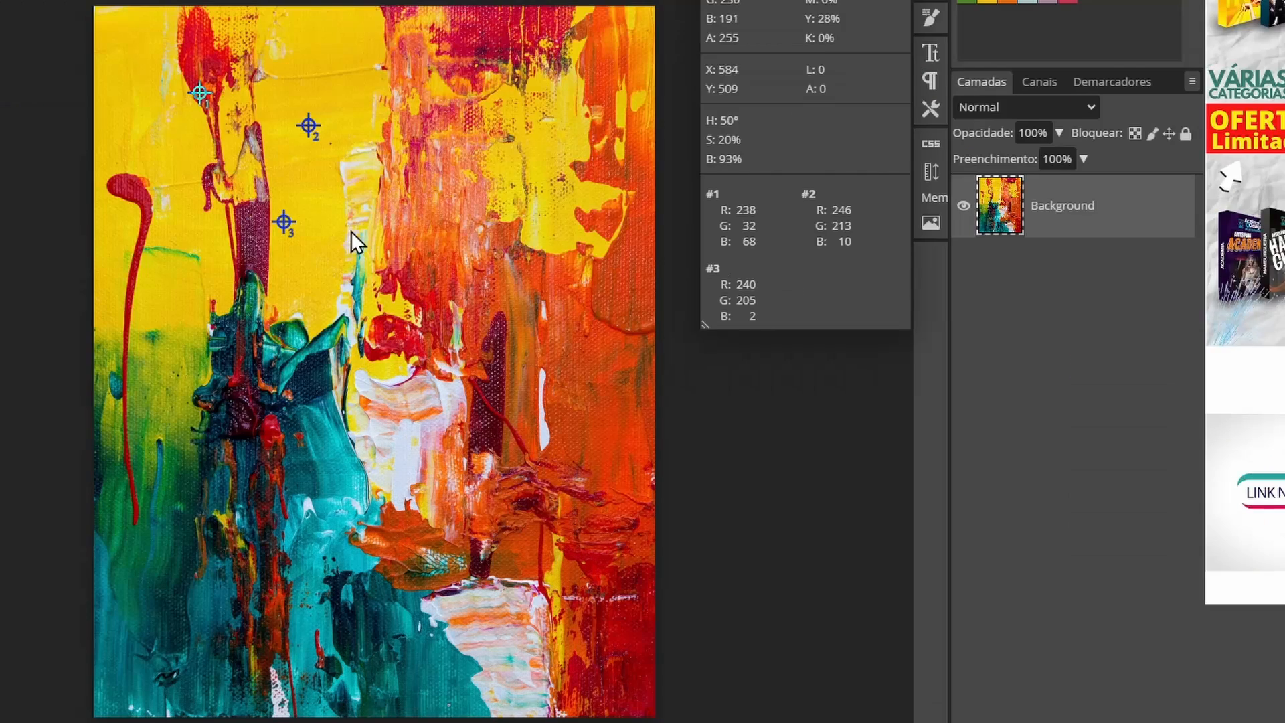
pyautogui.click(418, 229)
pyautogui.click(529, 311)
pyautogui.click(509, 470)
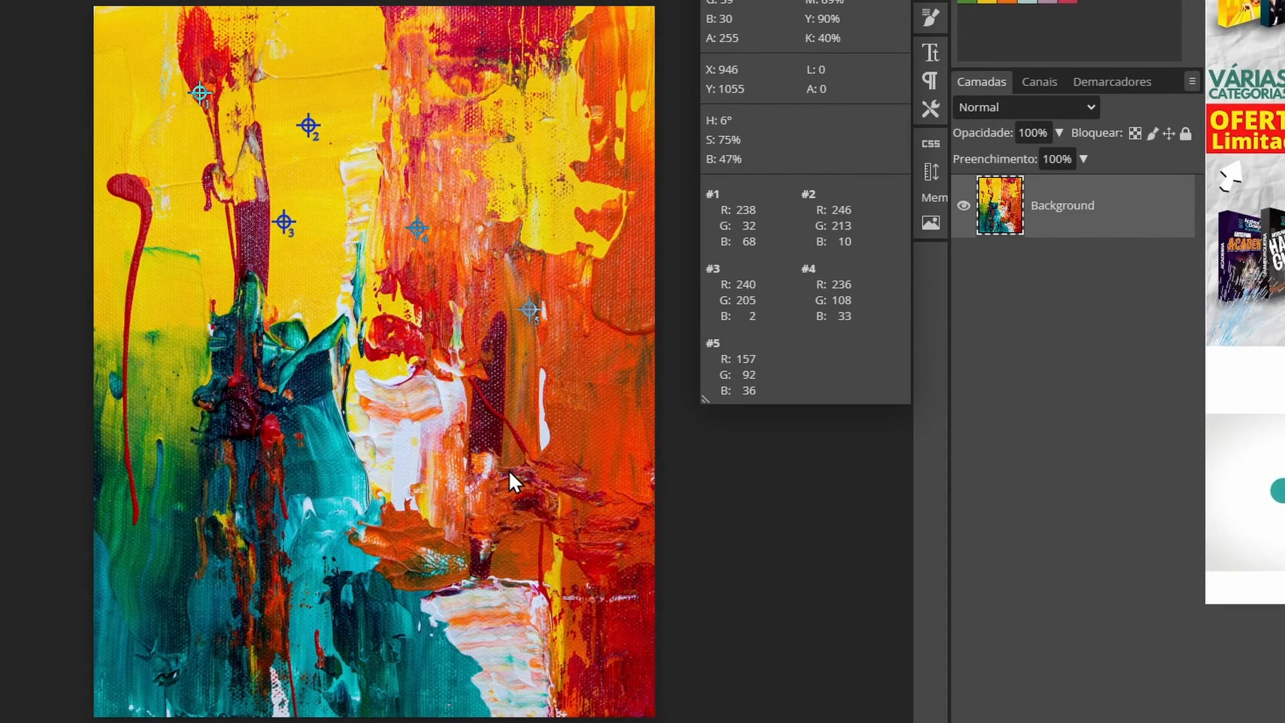
pyautogui.click(347, 526)
pyautogui.click(212, 550)
pyautogui.click(127, 562)
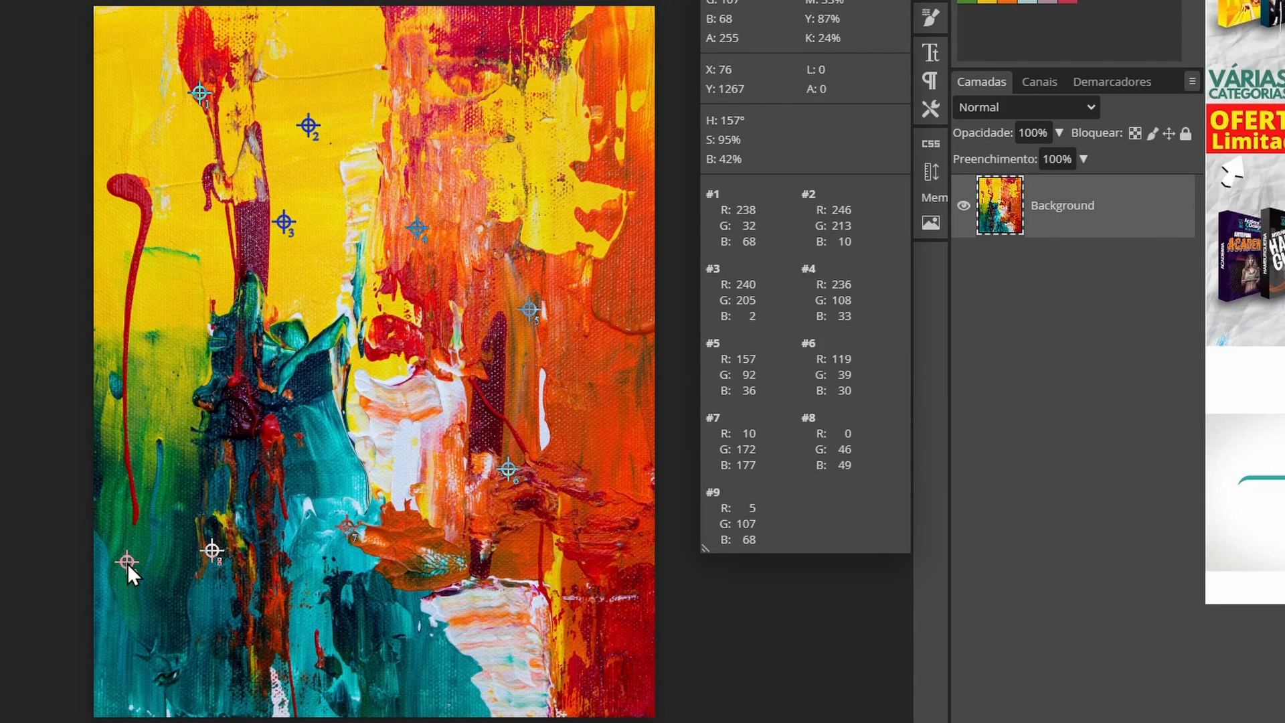
pyautogui.click(153, 636)
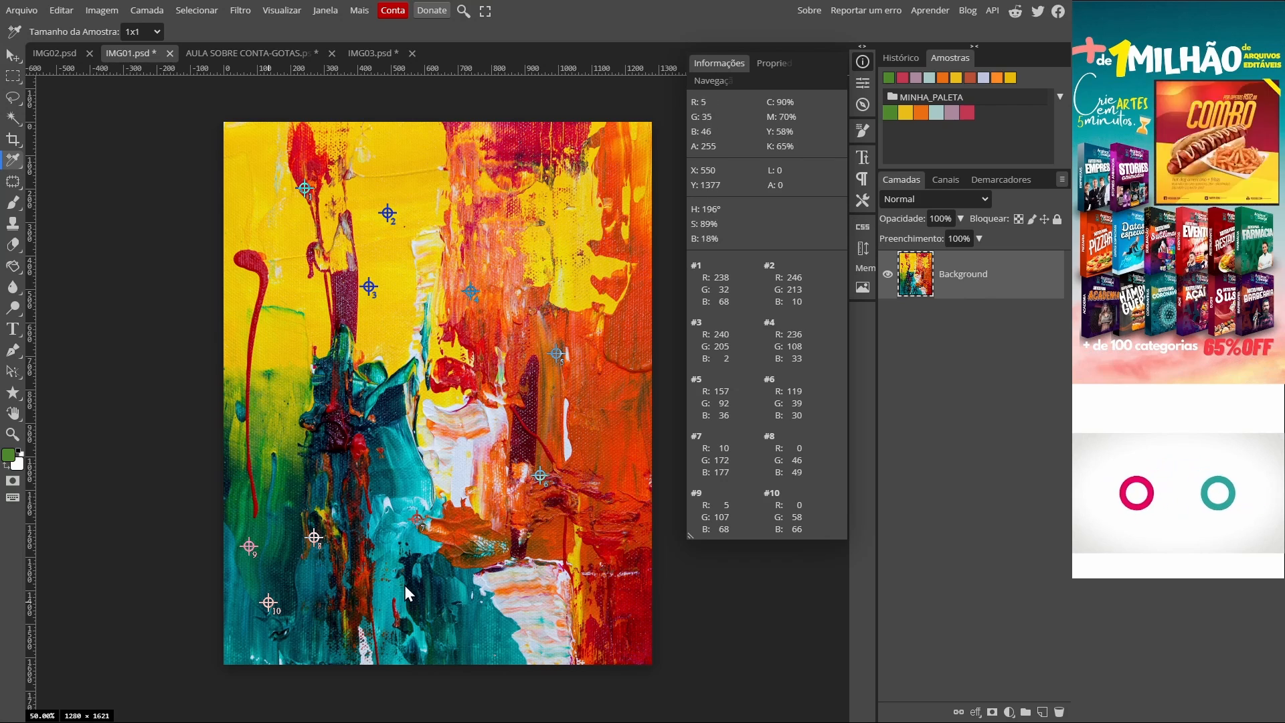
# Remove all the colour sampling points from the painting one by one.
pyautogui.keyDown('alt'); pyautogui.click(387, 213); pyautogui.keyUp('alt')
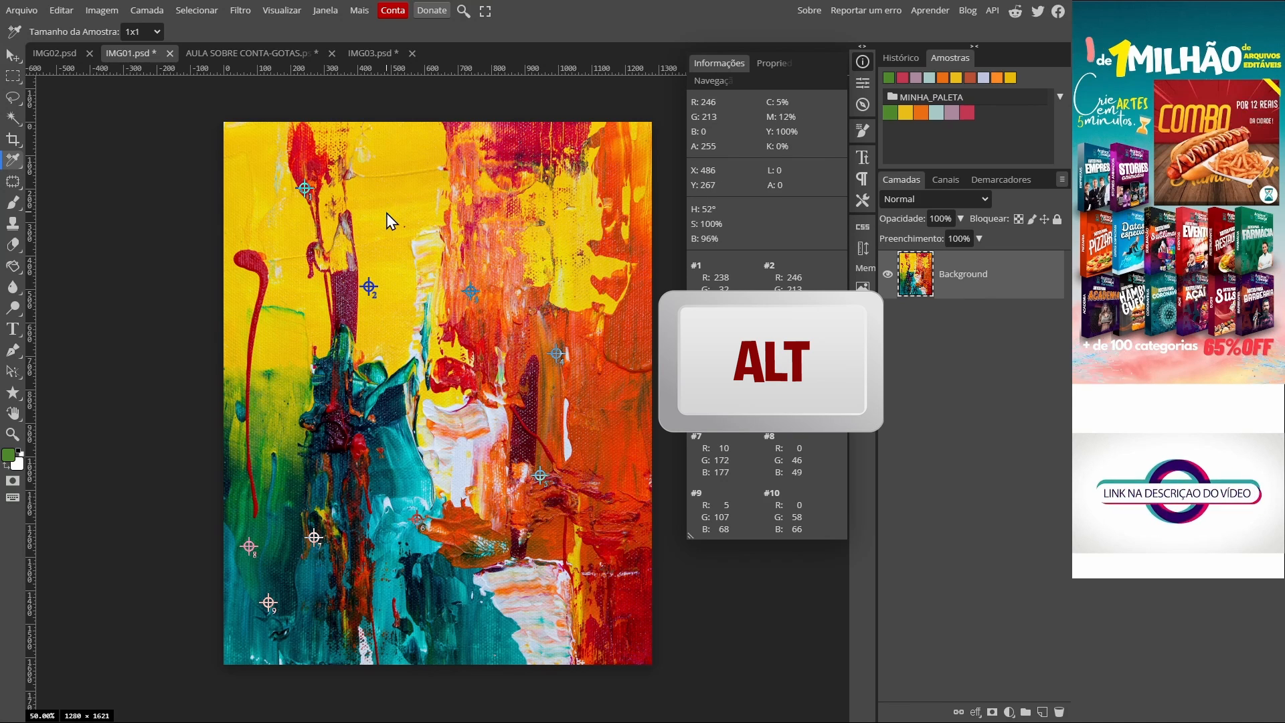
pyautogui.keyDown('alt'); pyautogui.click(387, 213); pyautogui.keyUp('alt')
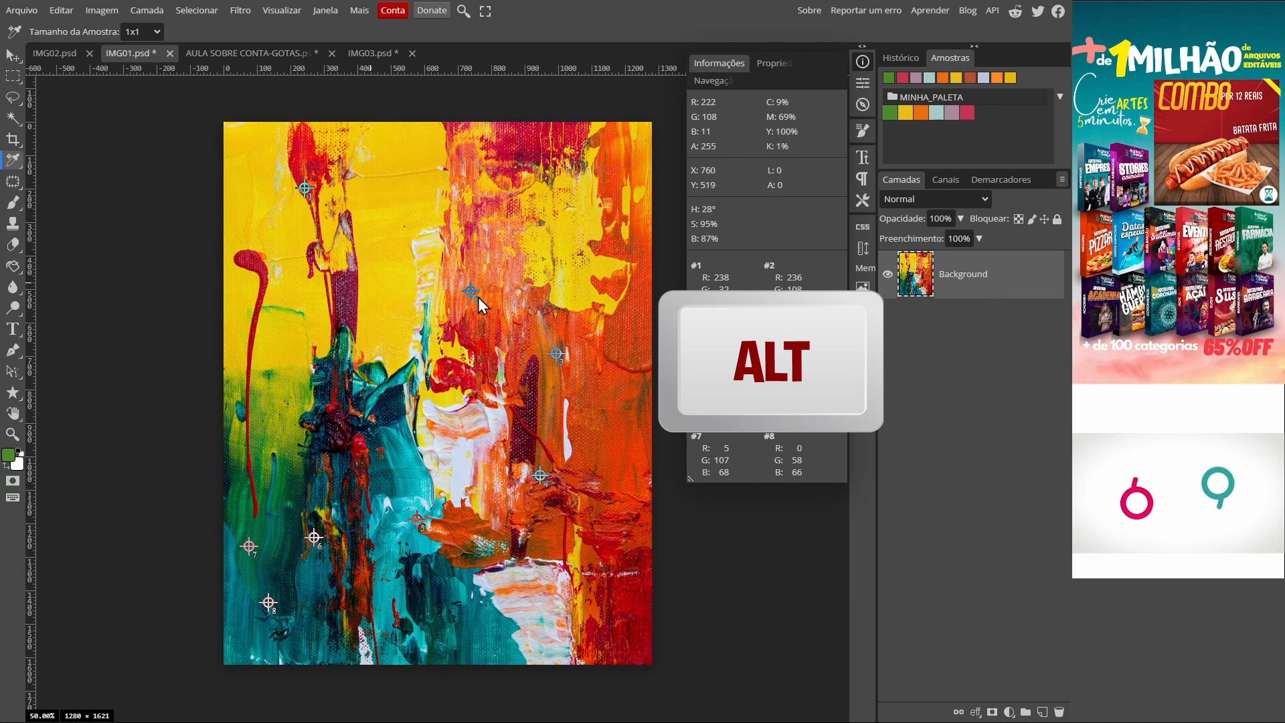
pyautogui.keyDown('alt'); pyautogui.click(541, 475); pyautogui.keyUp('alt')
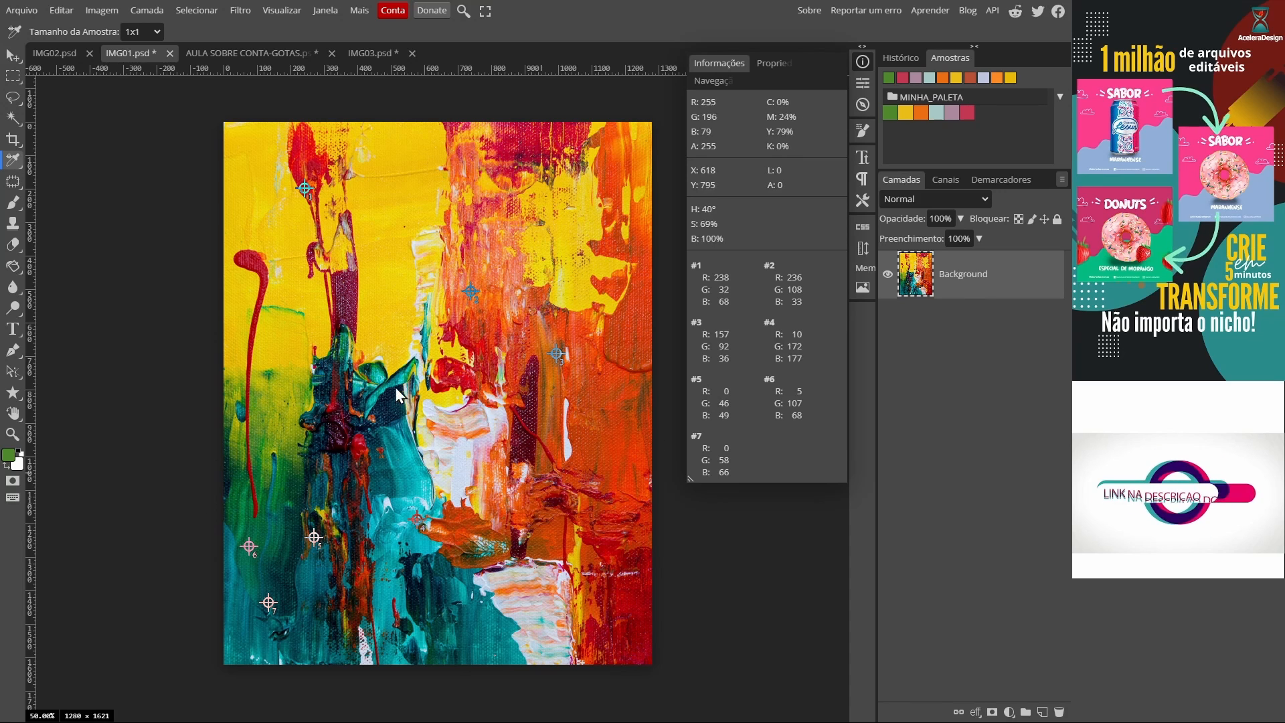
pyautogui.keyDown('alt'); pyautogui.click(555, 353); pyautogui.keyUp('alt')
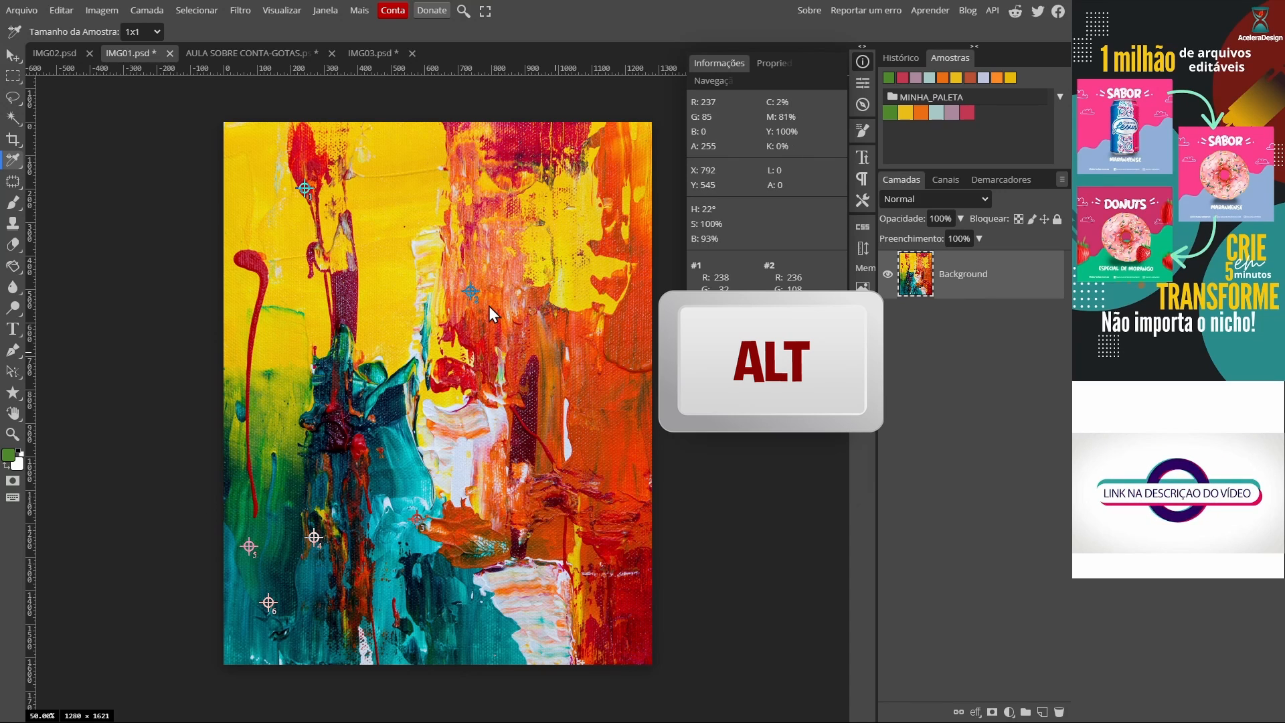
pyautogui.keyDown('alt'); pyautogui.click(469, 290); pyautogui.keyUp('alt')
pyautogui.keyDown('alt'); pyautogui.click(249, 545); pyautogui.keyUp('alt')
pyautogui.keyDown('alt'); pyautogui.click(268, 601); pyautogui.keyUp('alt')
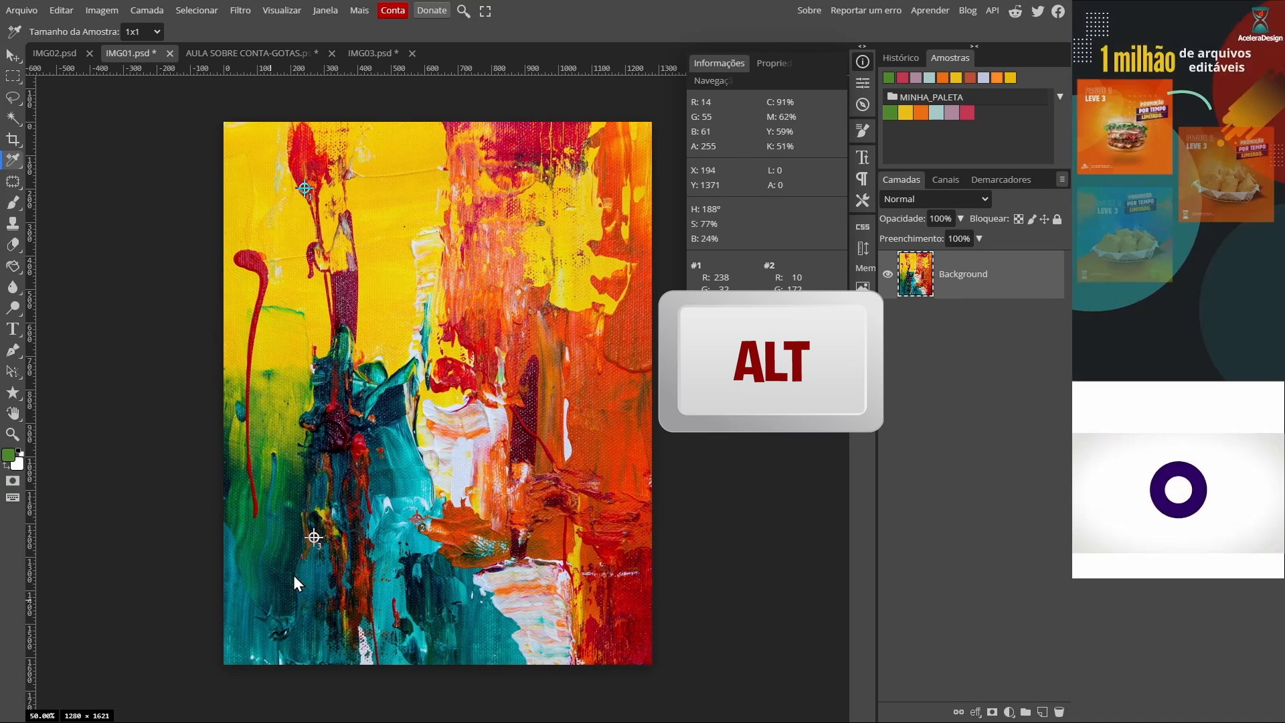
pyautogui.keyDown('alt'); pyautogui.click(314, 537); pyautogui.keyUp('alt')
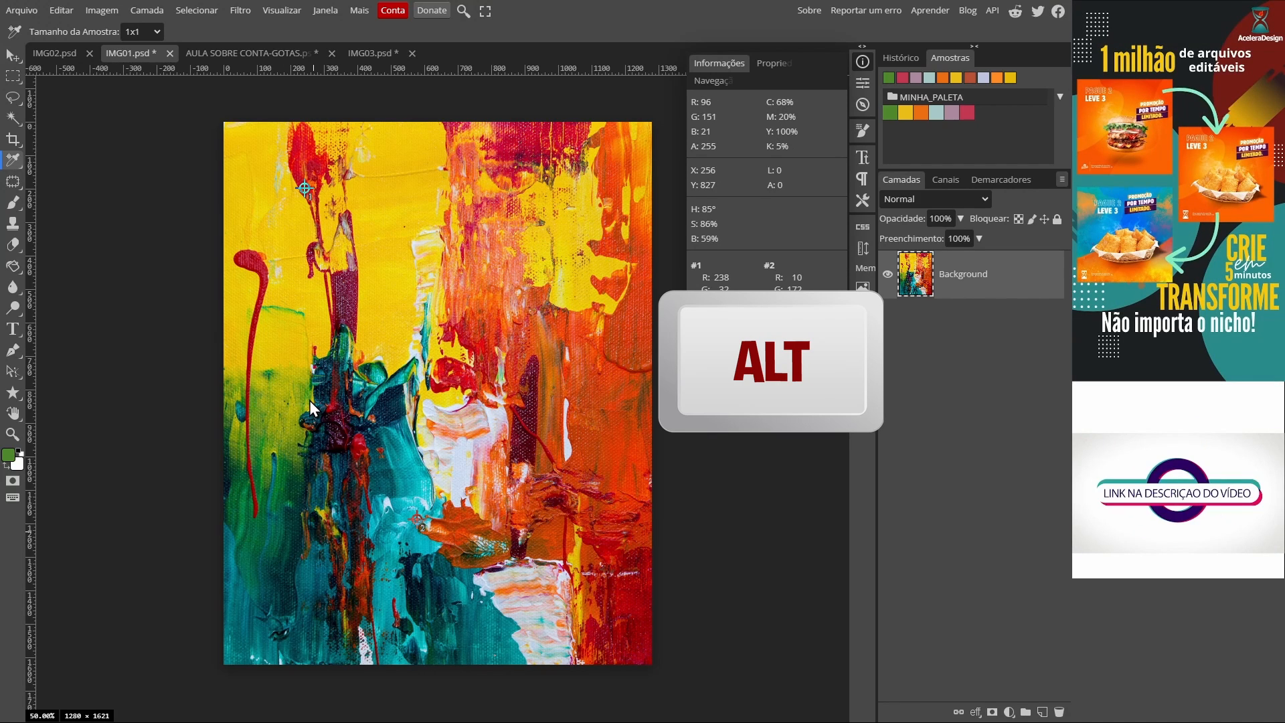
pyautogui.keyDown('alt'); pyautogui.click(416, 519); pyautogui.keyUp('alt')
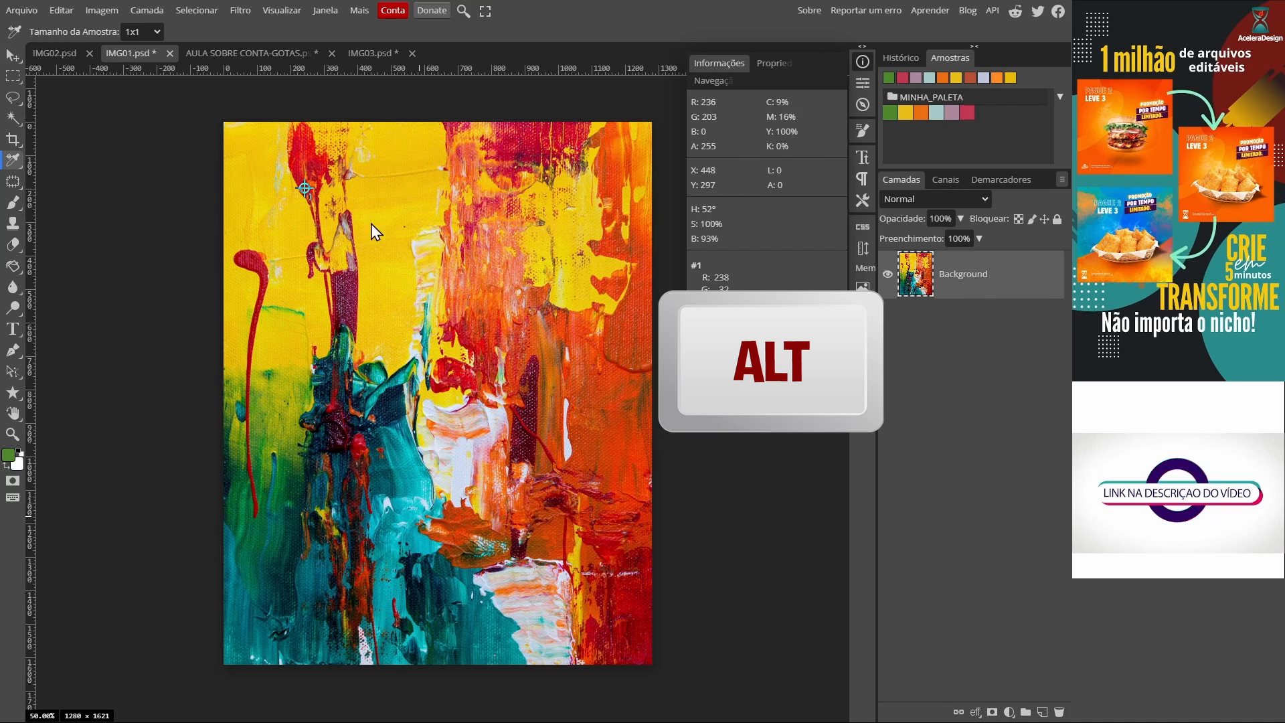
pyautogui.keyDown('alt'); pyautogui.click(304, 188); pyautogui.keyUp('alt')
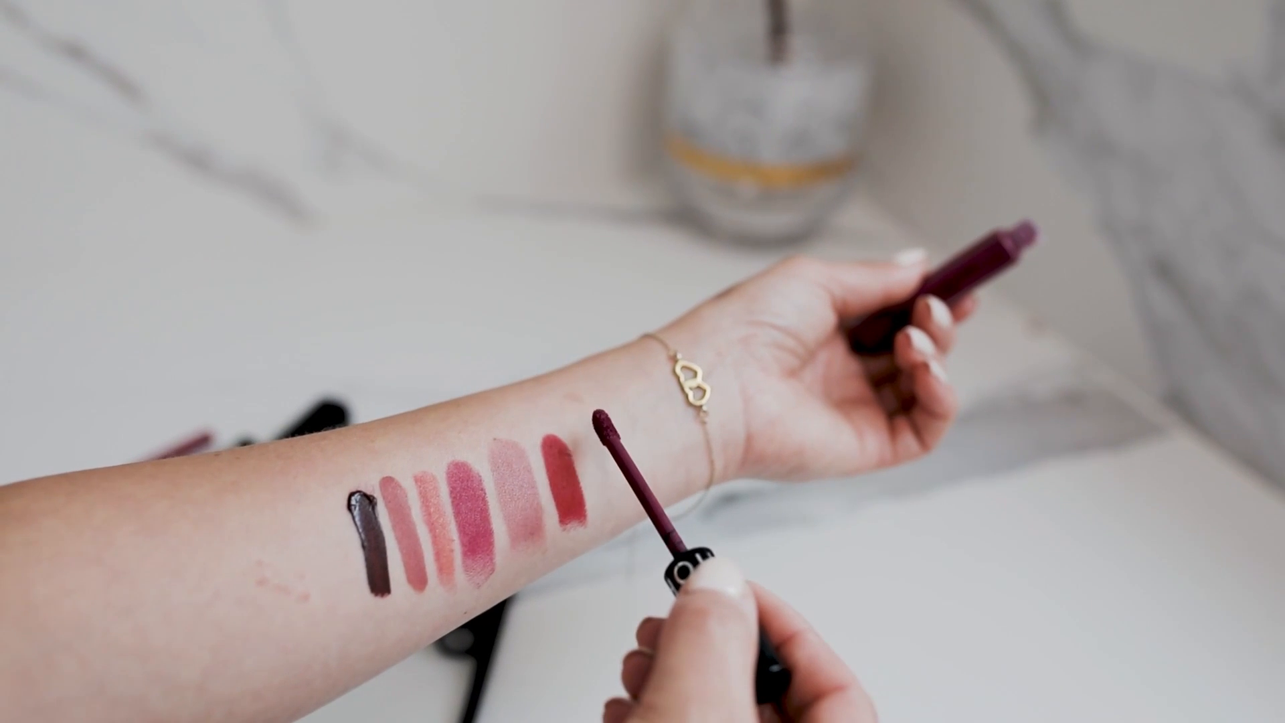